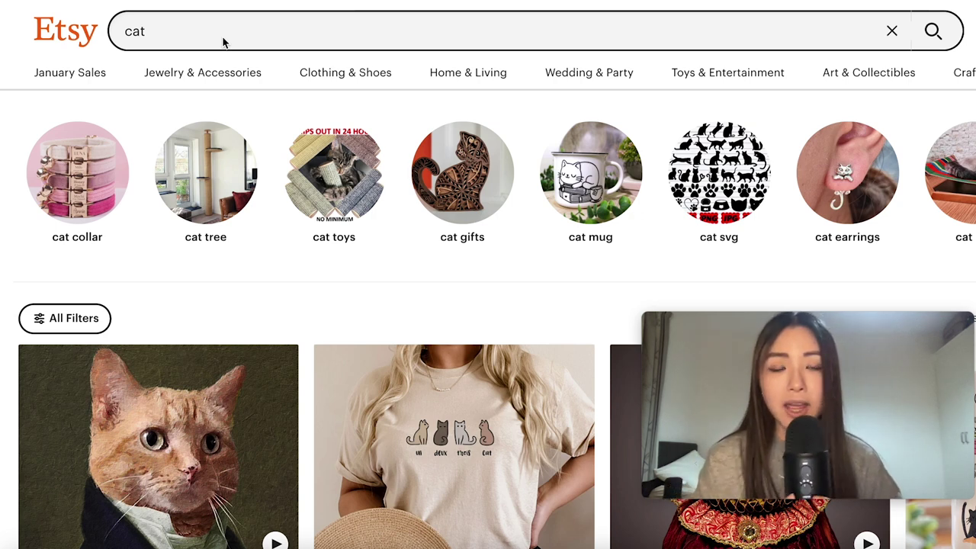
Show Etsy's search suggestions for "cat" with their search volumes and open the extended keyword list for "cats"
left_click(371, 27)
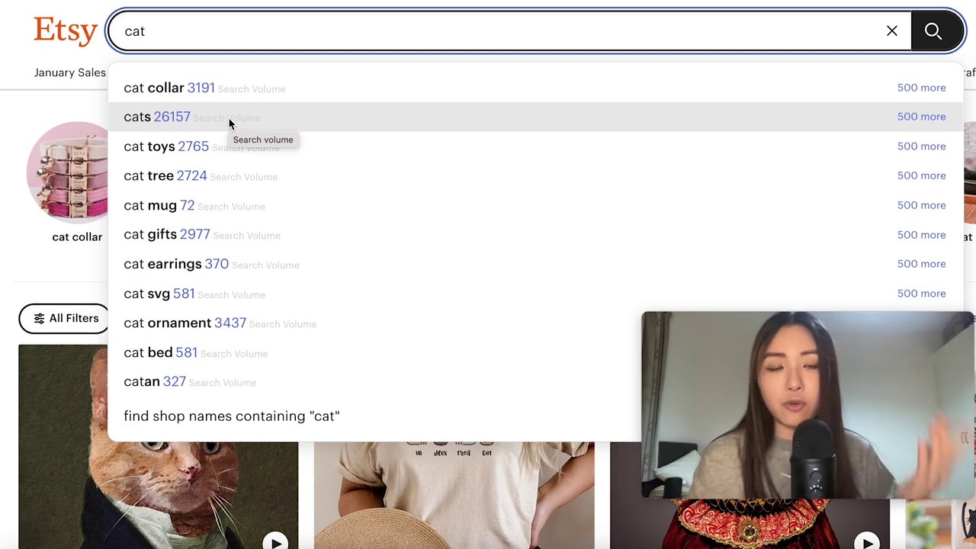
scroll(949, 264, "down", 1)
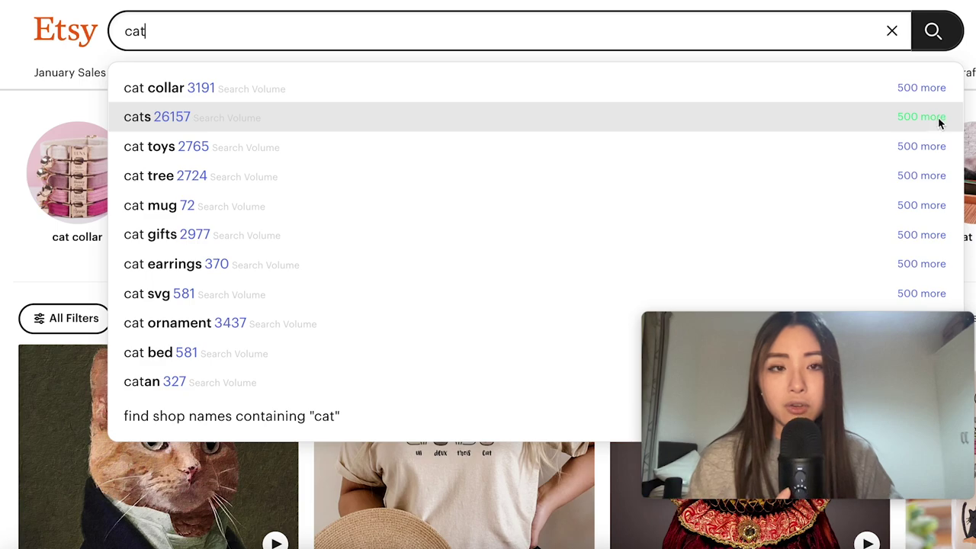
left_click(939, 120)
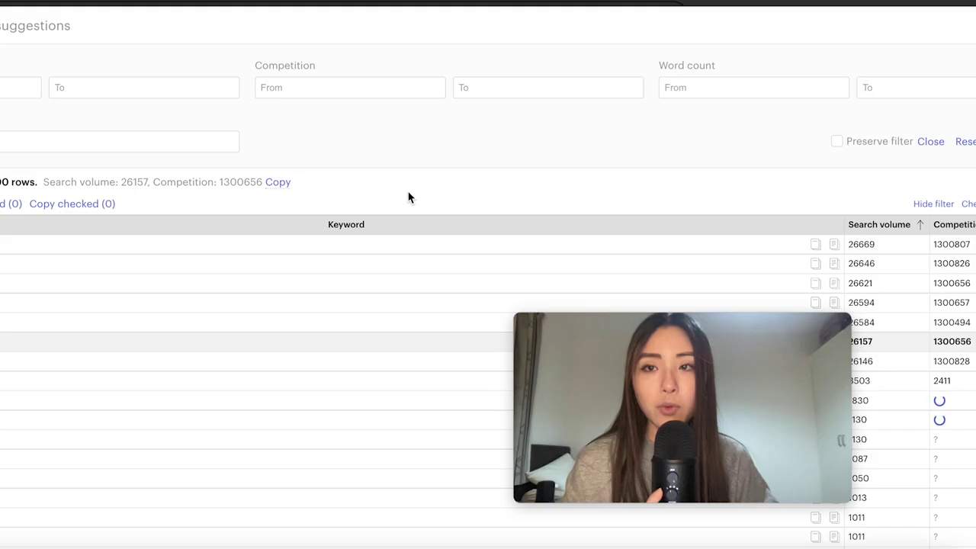
Examine the "cats" keyword suggestions, comparing the search volume and competition of the listed phrases
scroll(408, 197, "down", 2)
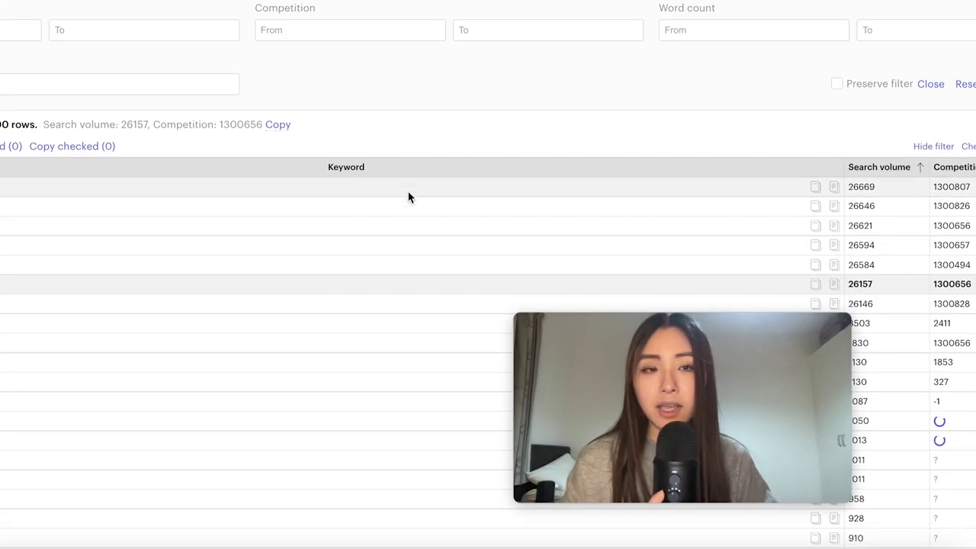
scroll(408, 198, "down", 2)
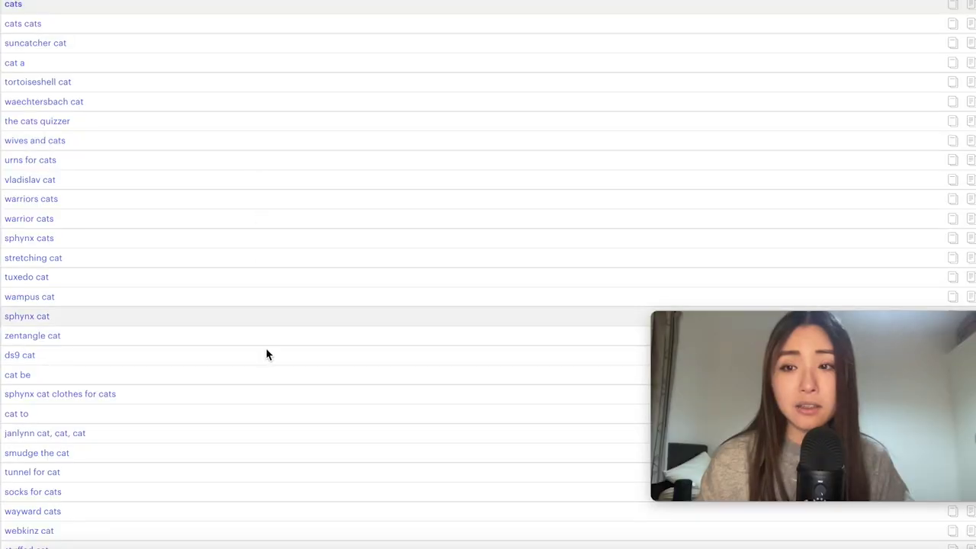
scroll(274, 370, "down", 2)
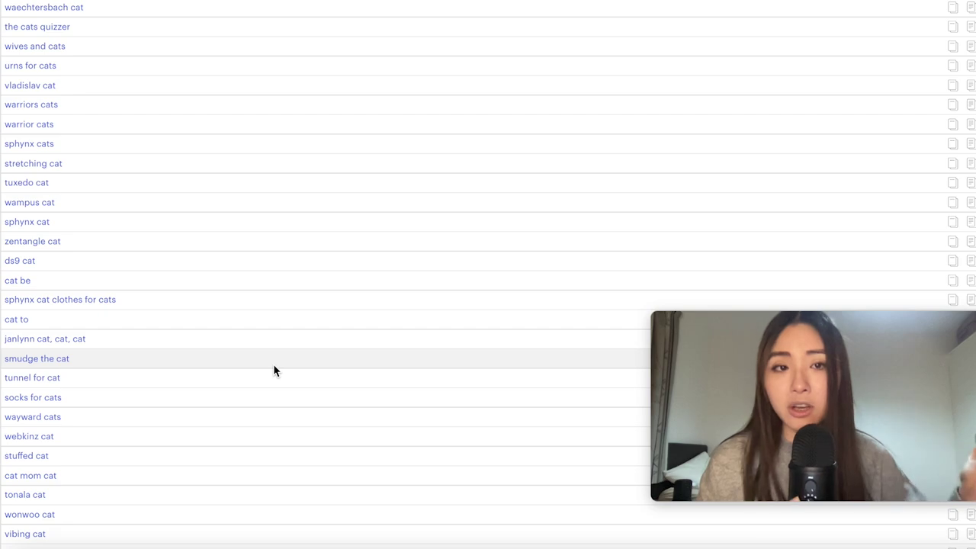
scroll(313, 229, "down", 1)
scroll(314, 228, "down", 10)
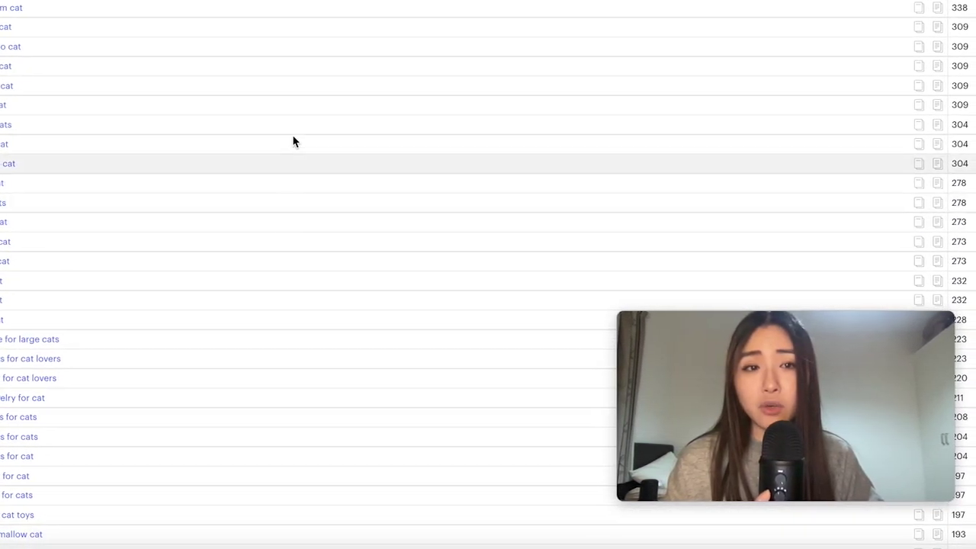
scroll(923, 164, "up", 15)
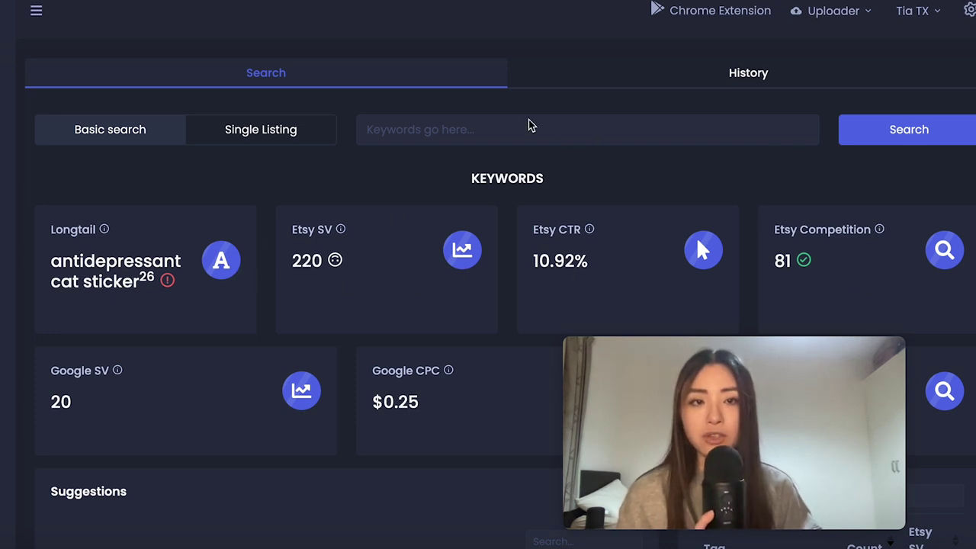
left_click(566, 131)
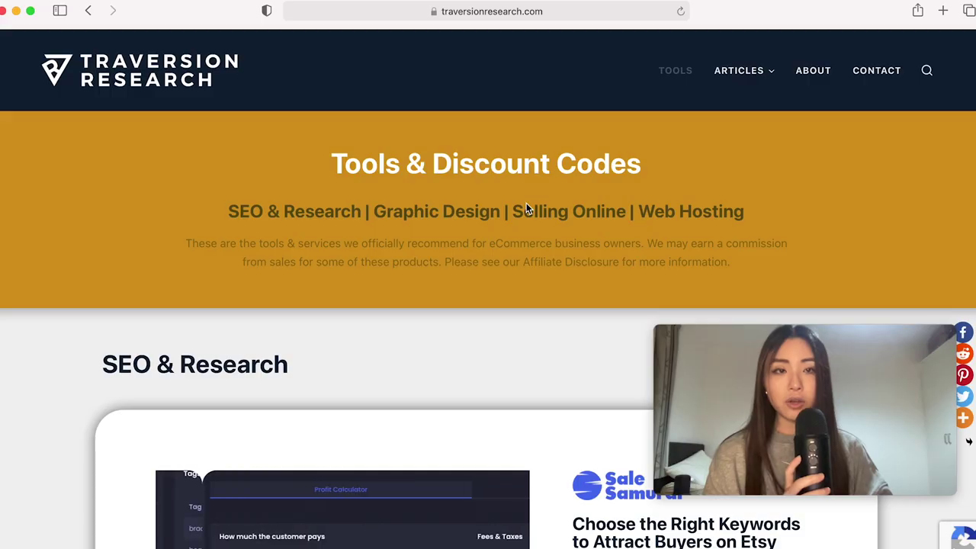
Review the SEO & Research tools on the Traversion Research page, including Sale Samurai, Merch Informer and Bubblescout
scroll(526, 206, "down", 5)
scroll(526, 208, "down", 3)
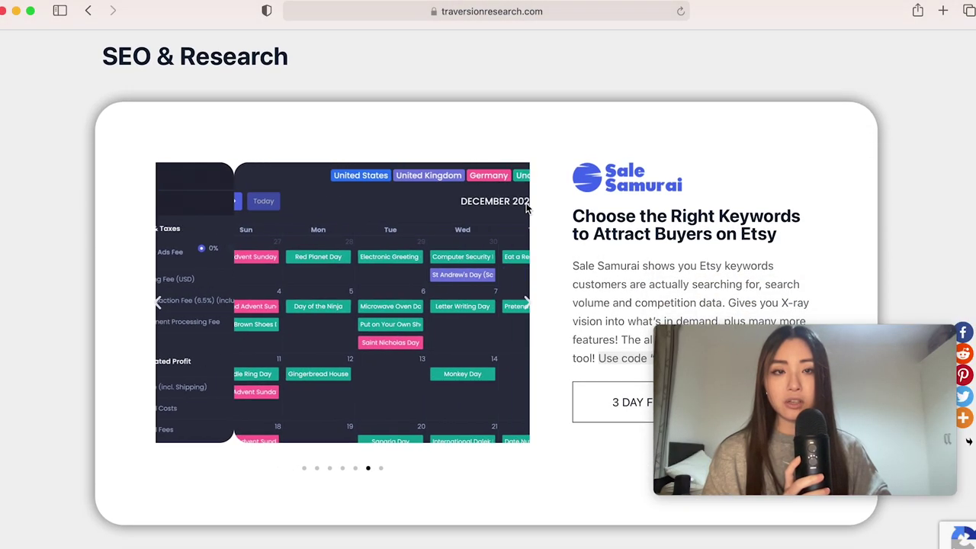
scroll(733, 212, "up", 1)
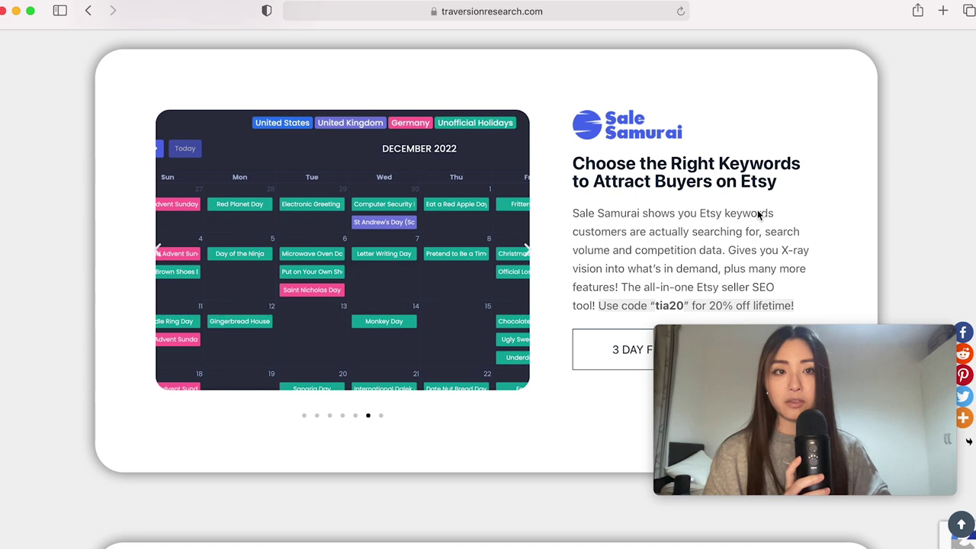
scroll(757, 212, "down", 3)
scroll(757, 214, "down", 3)
scroll(757, 215, "down", 6)
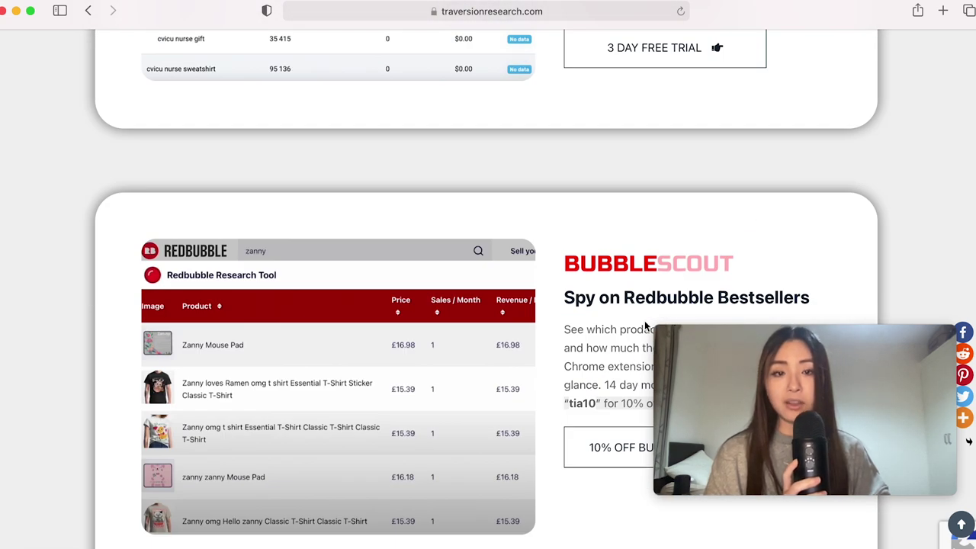
scroll(633, 312, "up", 5)
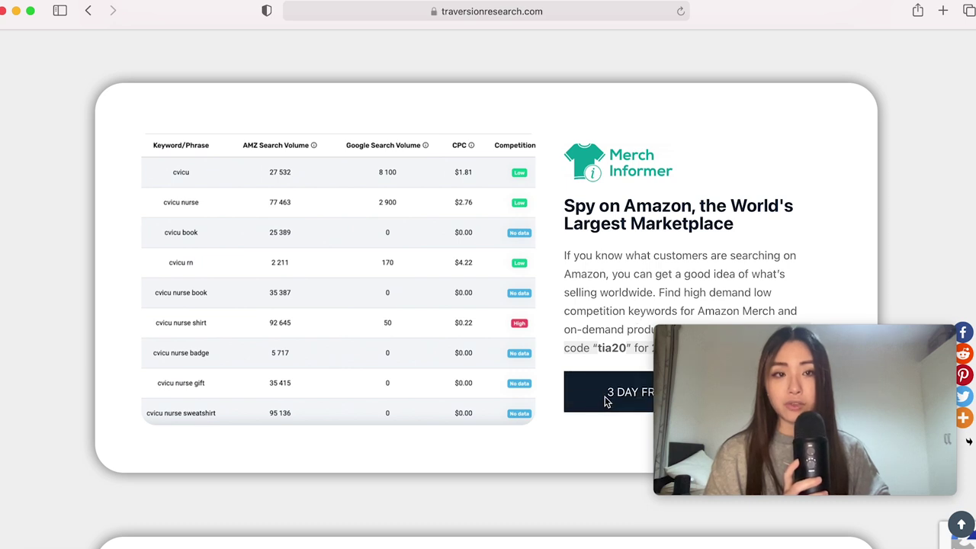
scroll(648, 297, "up", 15)
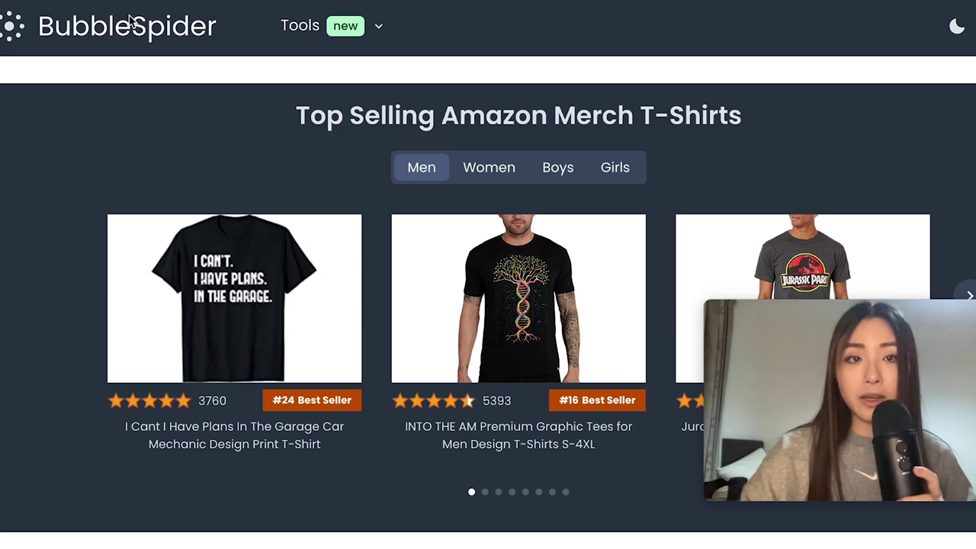
Look through BubbleSpider's popular Redbubble keywords, checking the rank, trend and competition data and the filters above the list
scroll(91, 11, "down", 8)
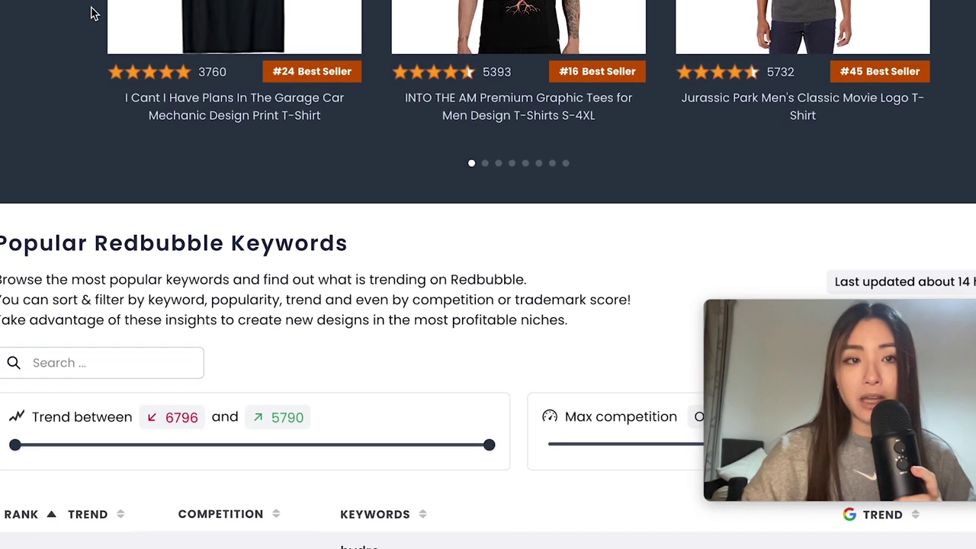
scroll(90, 10, "down", 1)
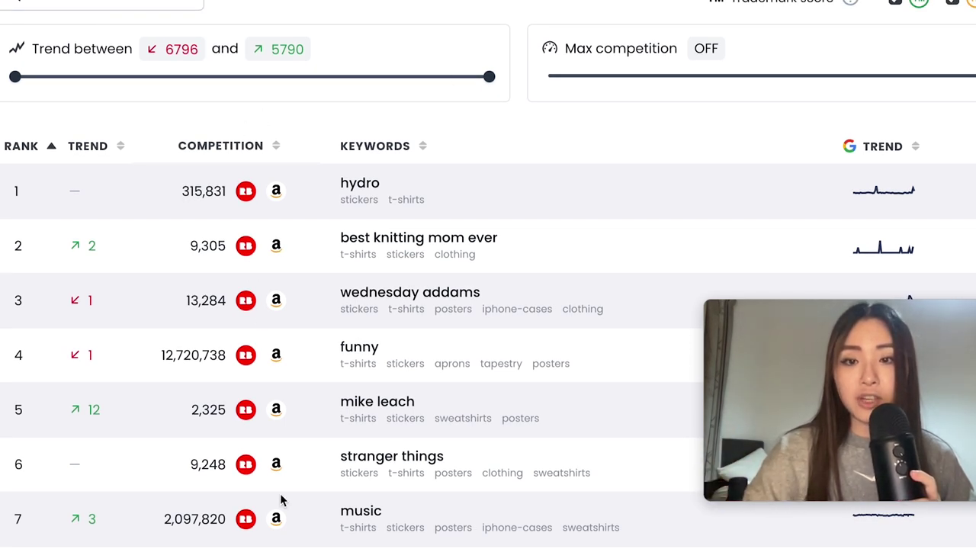
scroll(233, 157, "up", 1)
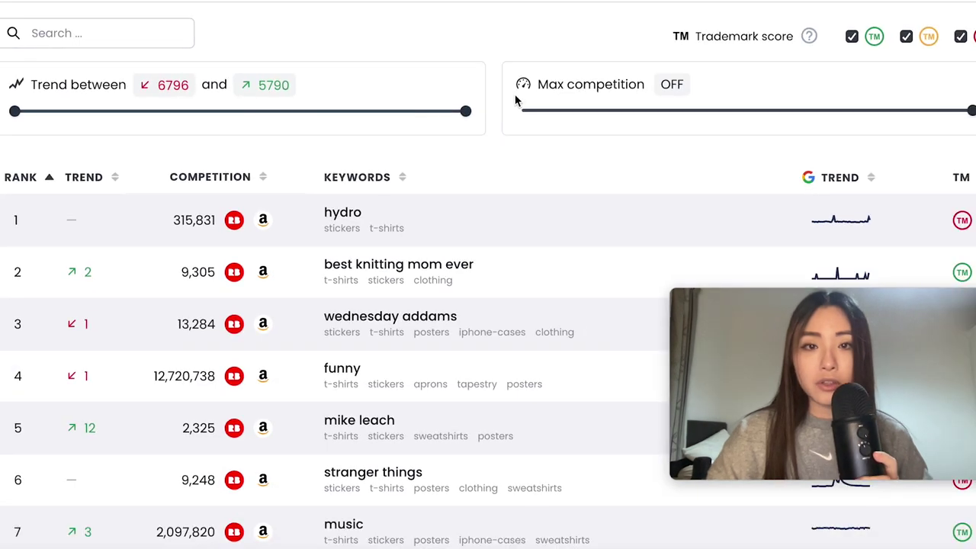
left_click_drag(465, 112, 341, 130)
left_click_drag(400, 145, 486, 146)
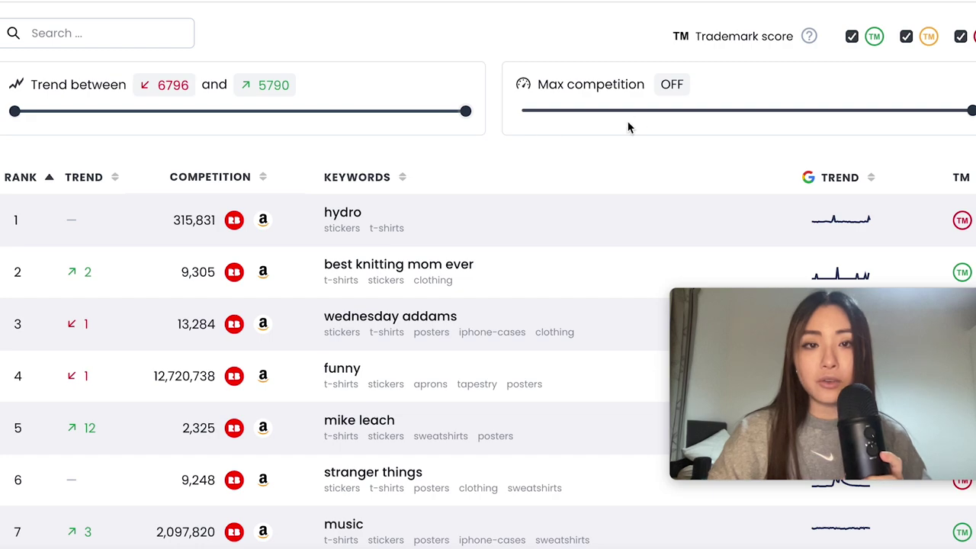
scroll(628, 128, "up", 2)
scroll(628, 127, "down", 2)
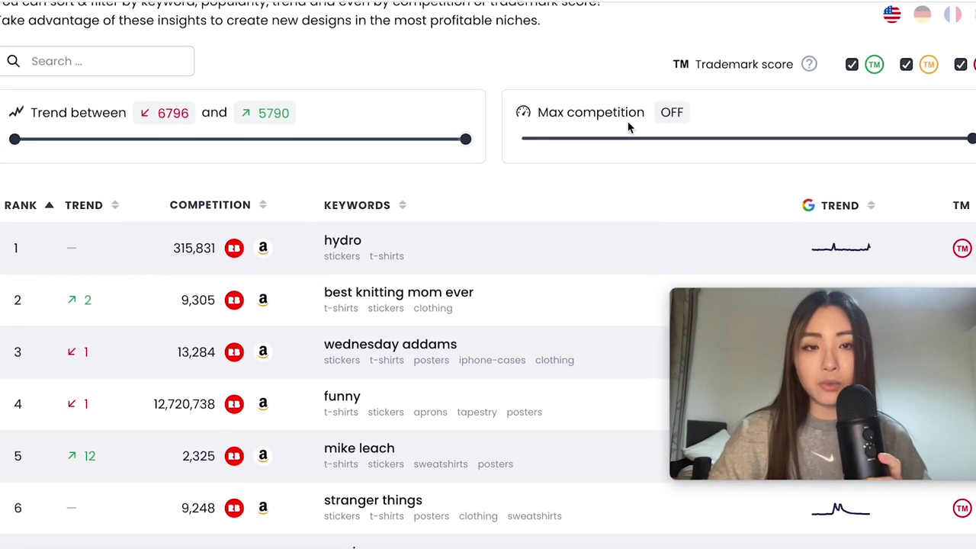
scroll(627, 127, "down", 10)
scroll(627, 127, "up", 12)
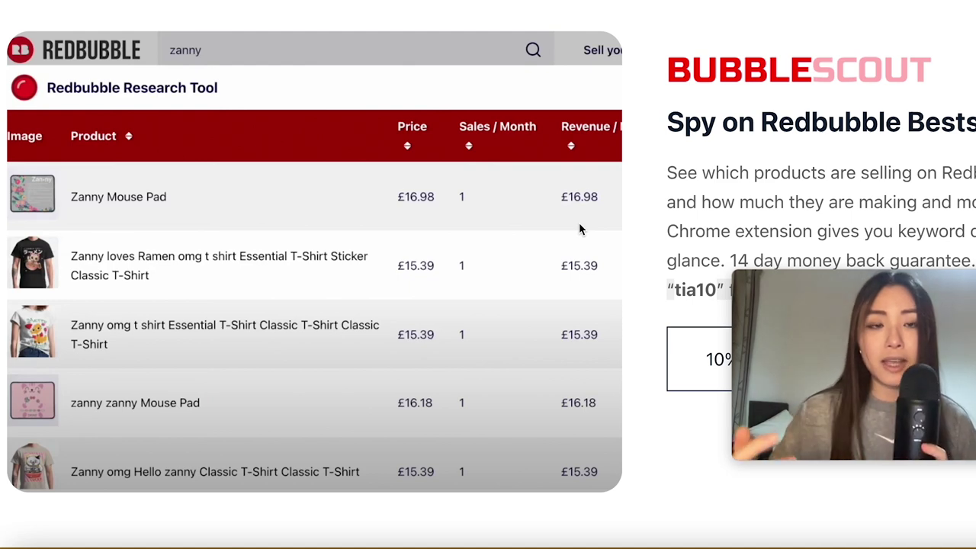
Read the Bubblescout section on the tools page, including its Redbubble product sales preview and discount offer
scroll(554, 249, "down", 2)
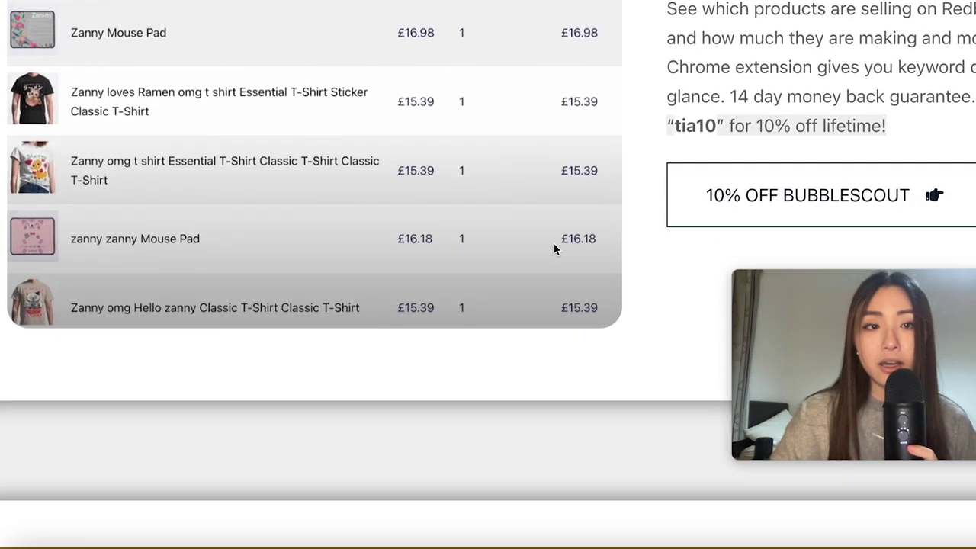
scroll(554, 249, "up", 3)
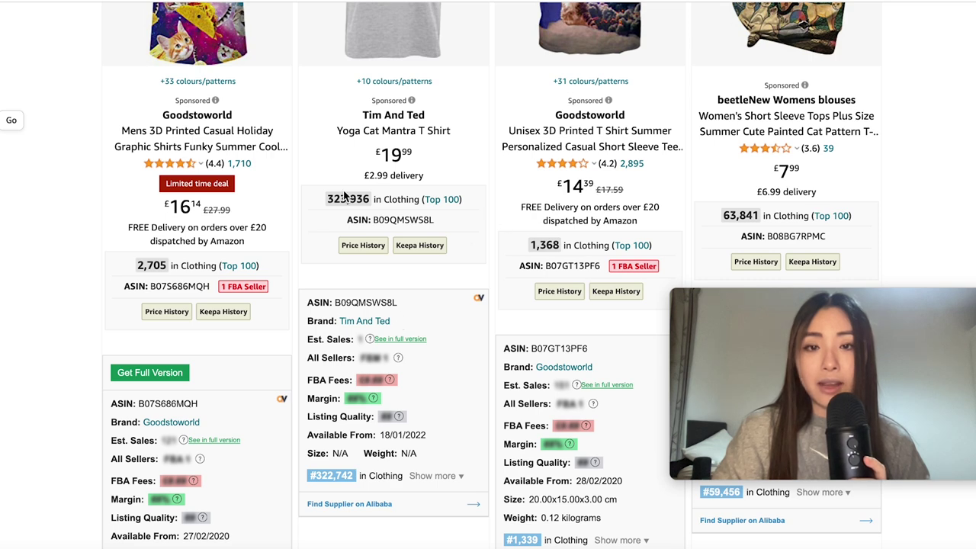
Check the sales ranks and product details of the cat T-shirts in the Amazon search results
scroll(577, 237, "up", 4)
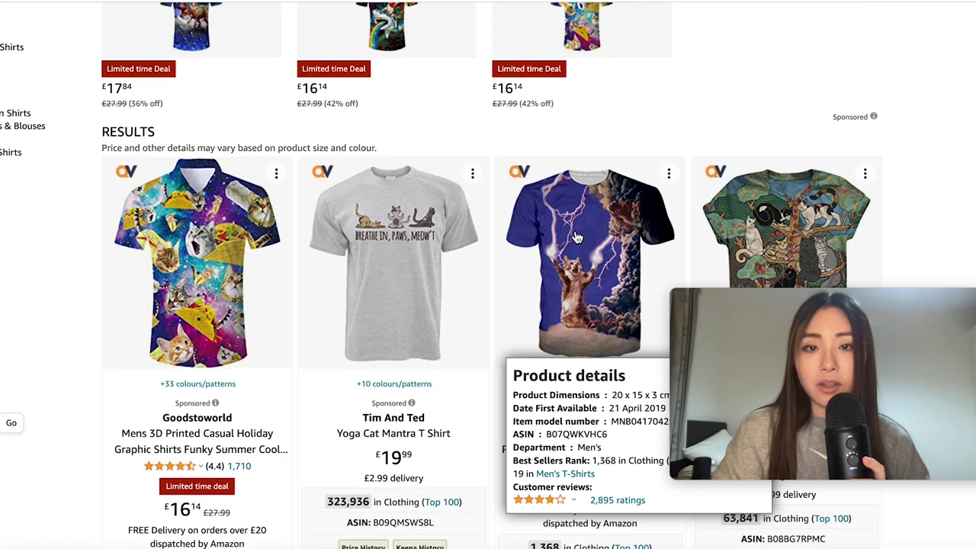
scroll(577, 237, "down", 2)
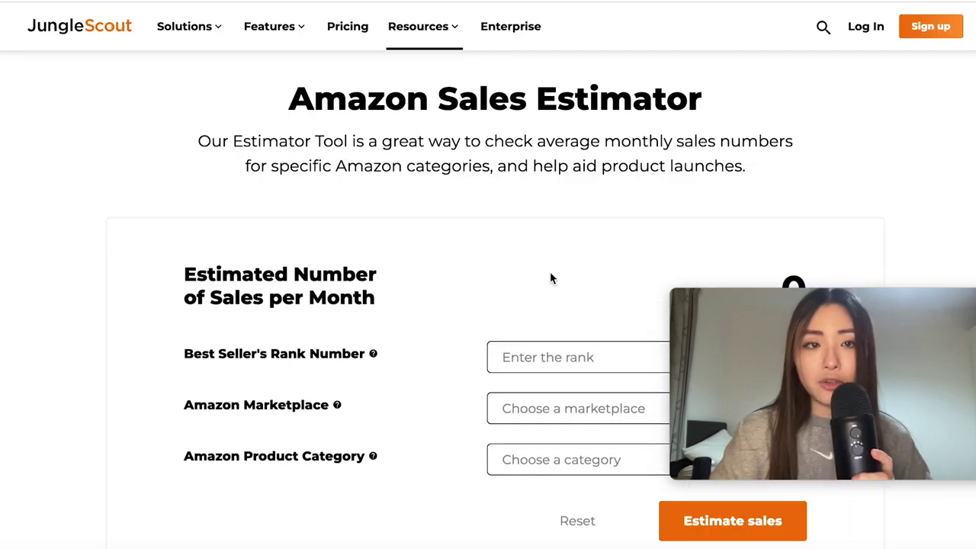
Look over Jungle Scout's Amazon Sales Estimator and its rank, marketplace and category inputs
scroll(548, 277, "down", 3)
scroll(549, 277, "up", 1)
left_click(591, 284)
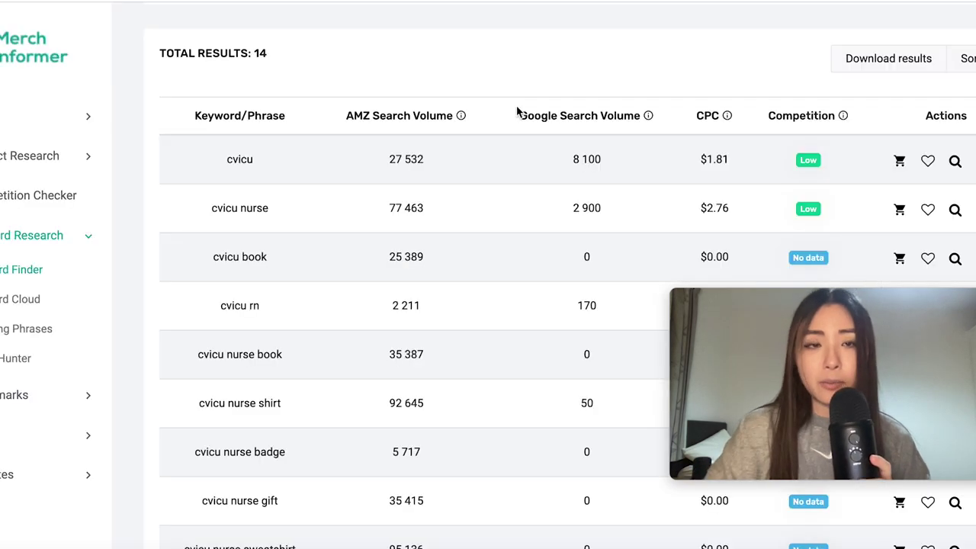
Examine Merch Informer's keyword results for "cvicu", comparing Amazon and Google search volume, CPC and competition
scroll(516, 111, "down", 2)
scroll(516, 111, "up", 1)
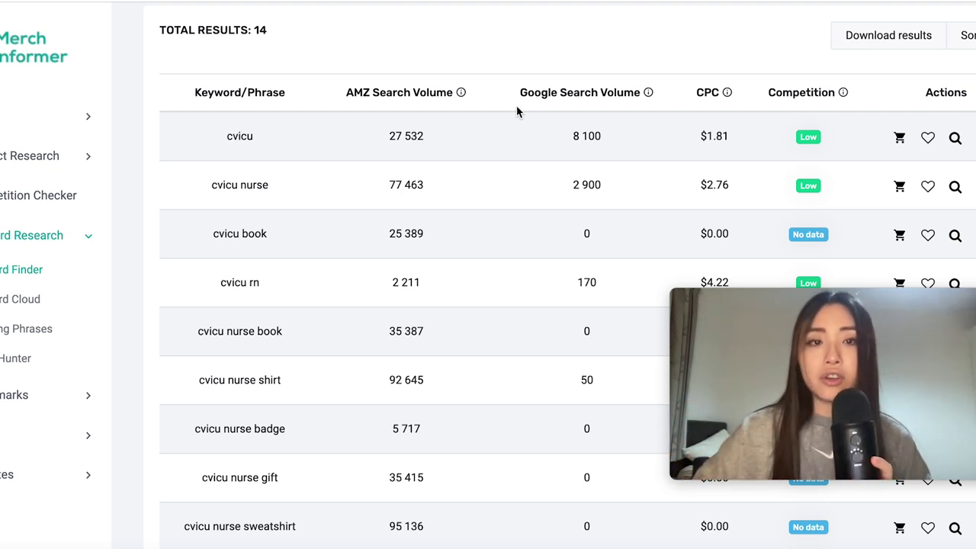
scroll(516, 112, "down", 3)
scroll(516, 112, "down", 2)
scroll(516, 112, "up", 3)
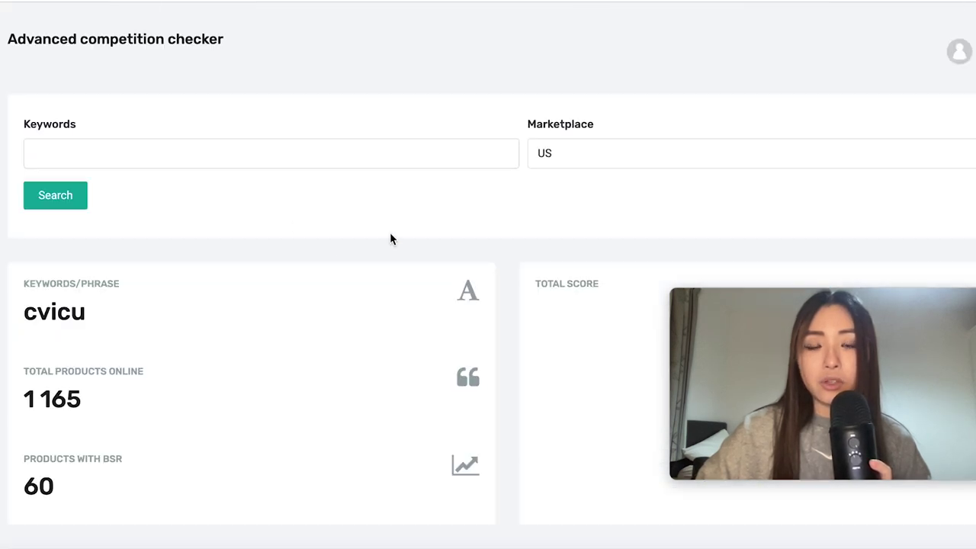
Review the advanced competition checker's report for the keyword "cvicu" in the US marketplace
scroll(389, 239, "down", 2)
scroll(390, 239, "up", 2)
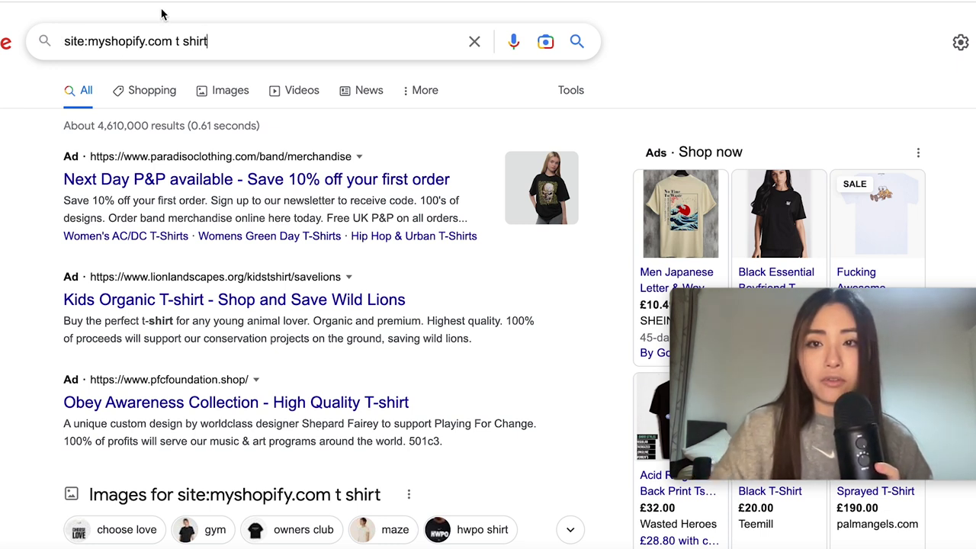
Browse the Google results for "site:myshopify.com t shirt" to find Shopify stores selling T-shirts
scroll(170, 51, "down", 15)
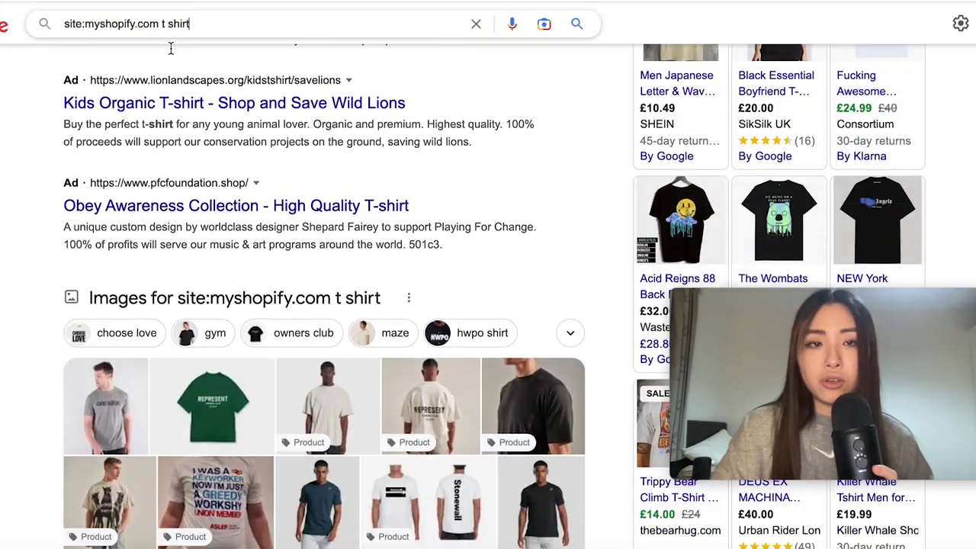
scroll(171, 52, "down", 15)
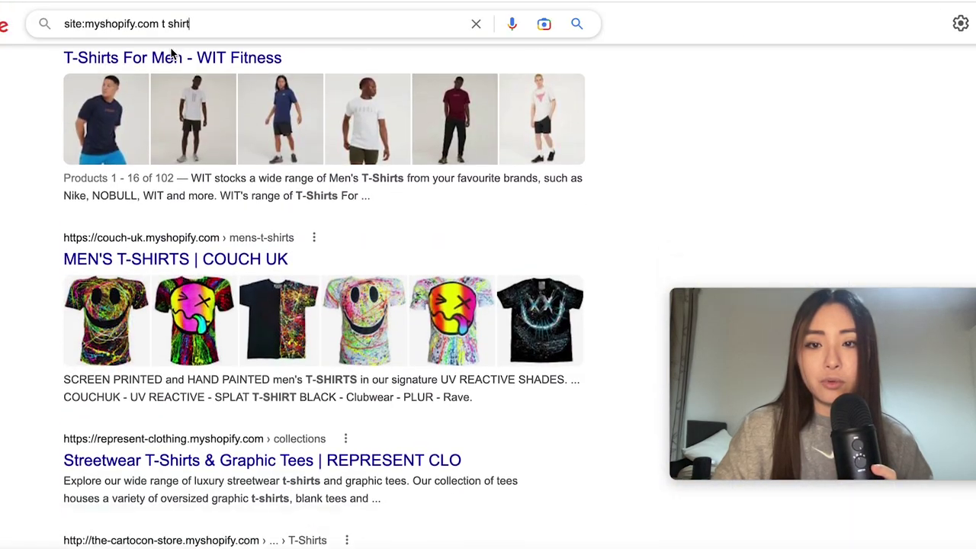
scroll(171, 47, "up", 15)
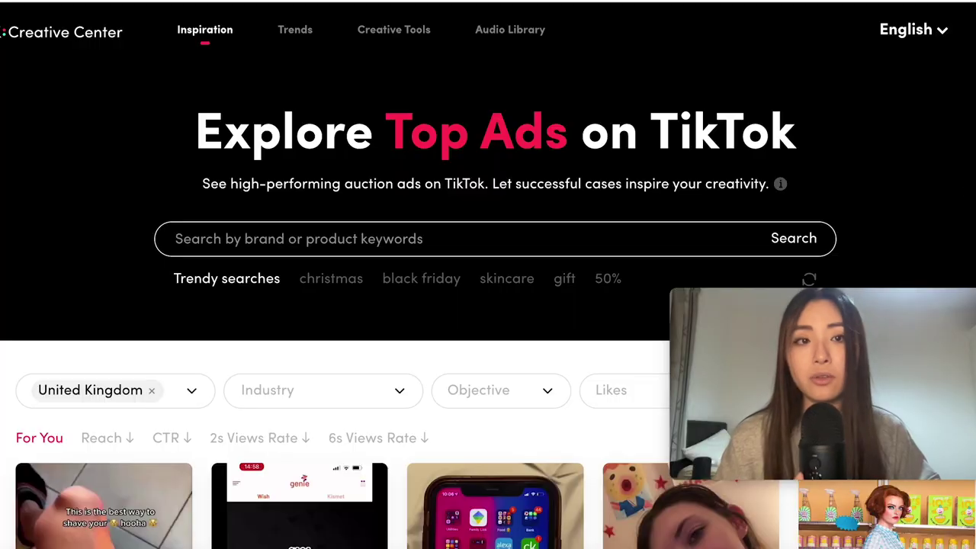
Browse the United Kingdom top ads from the last 7 days in TikTok's Creative Center
scroll(488, 305, "down", 5)
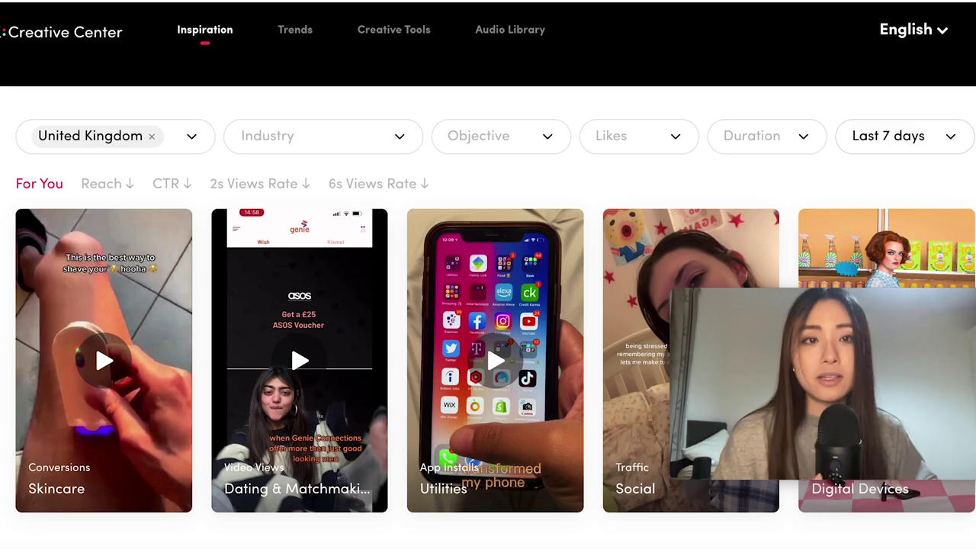
scroll(488, 305, "down", 6)
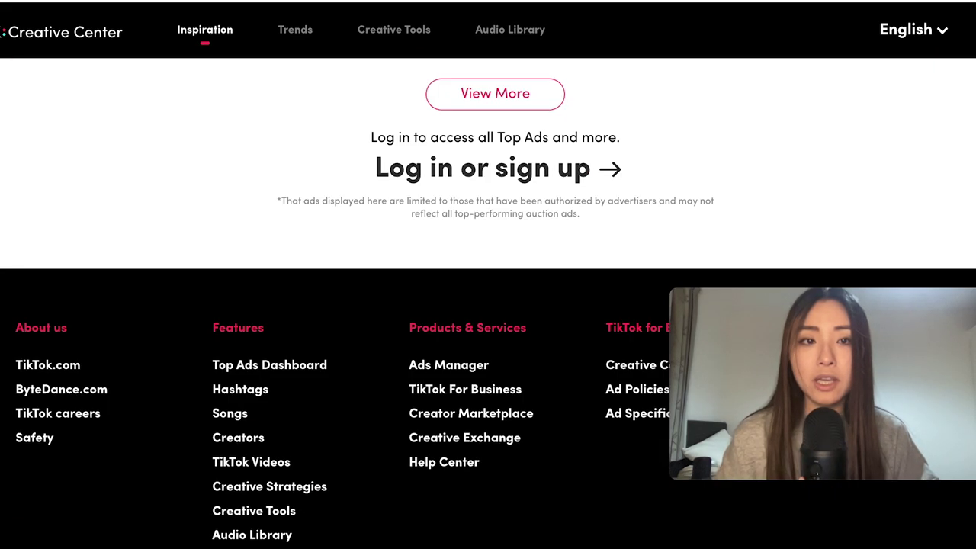
scroll(488, 305, "up", 12)
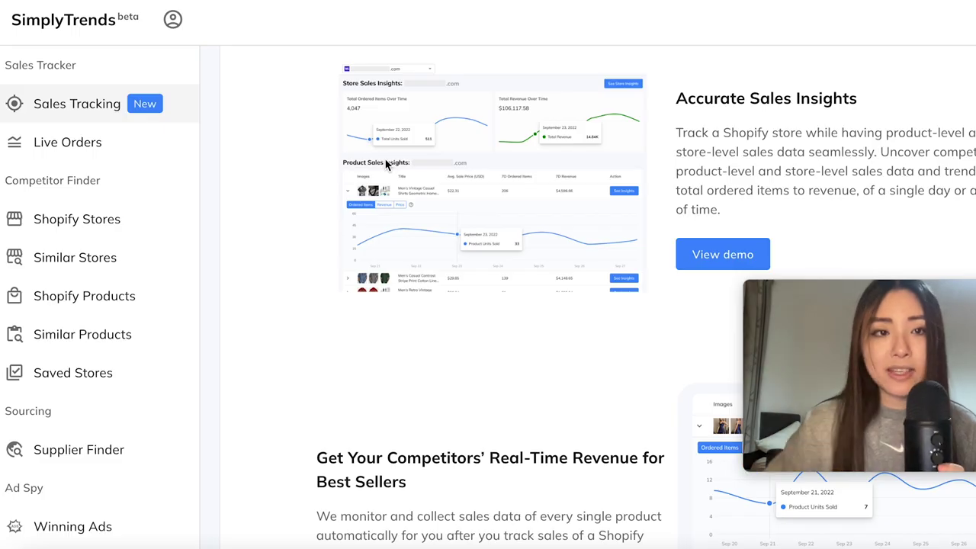
Examine the Sales Tracking overview in SimplyTrends, including its sales insights, competitor revenue, product trend and product sorting features
scroll(385, 164, "down", 5)
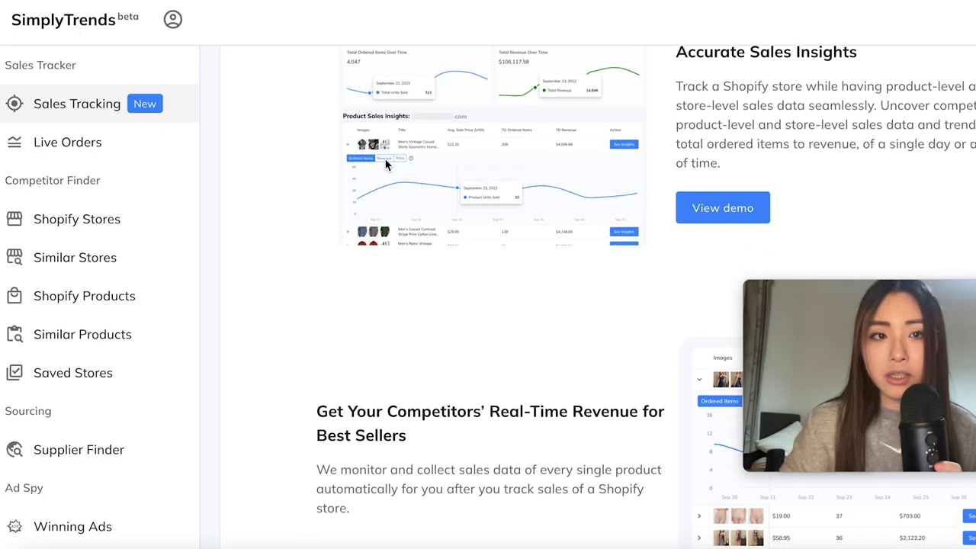
scroll(385, 164, "down", 5)
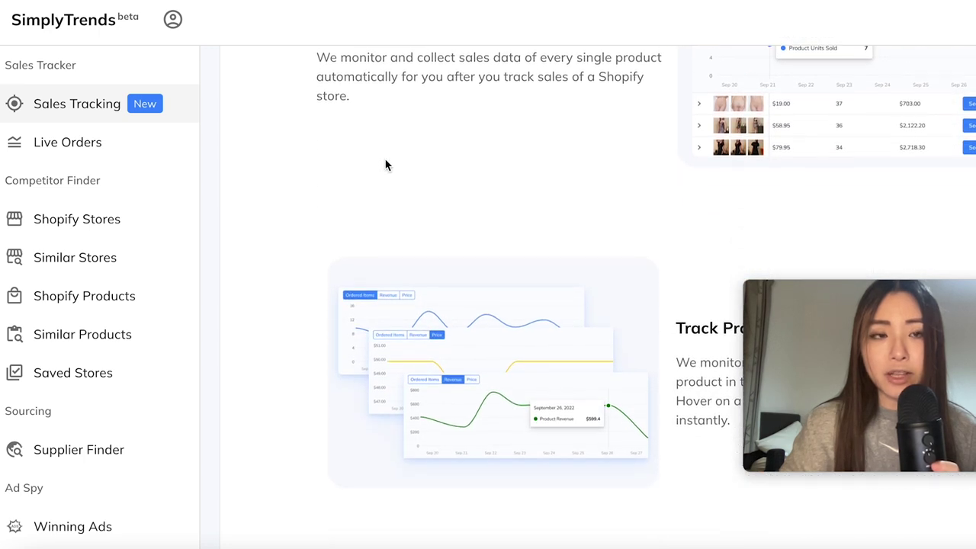
scroll(385, 164, "down", 3)
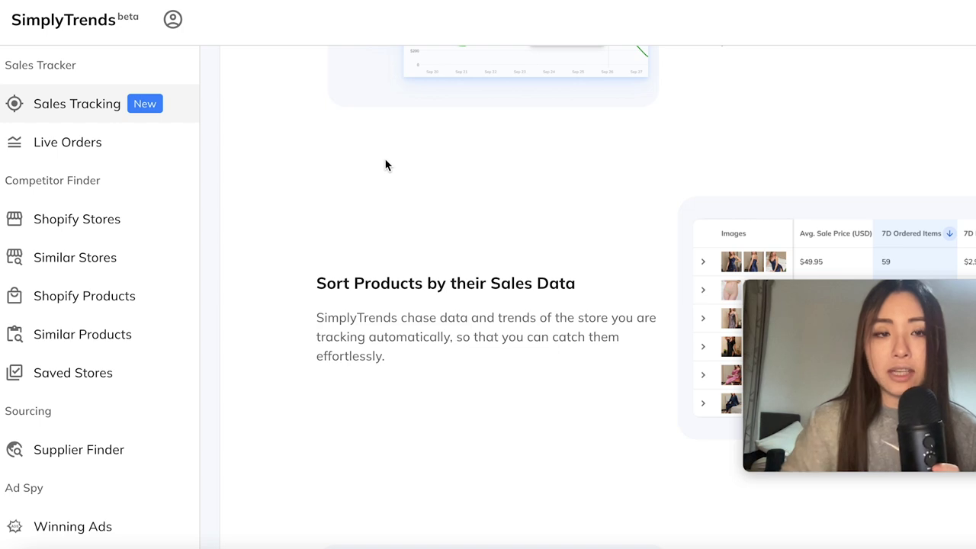
scroll(385, 163, "up", 3)
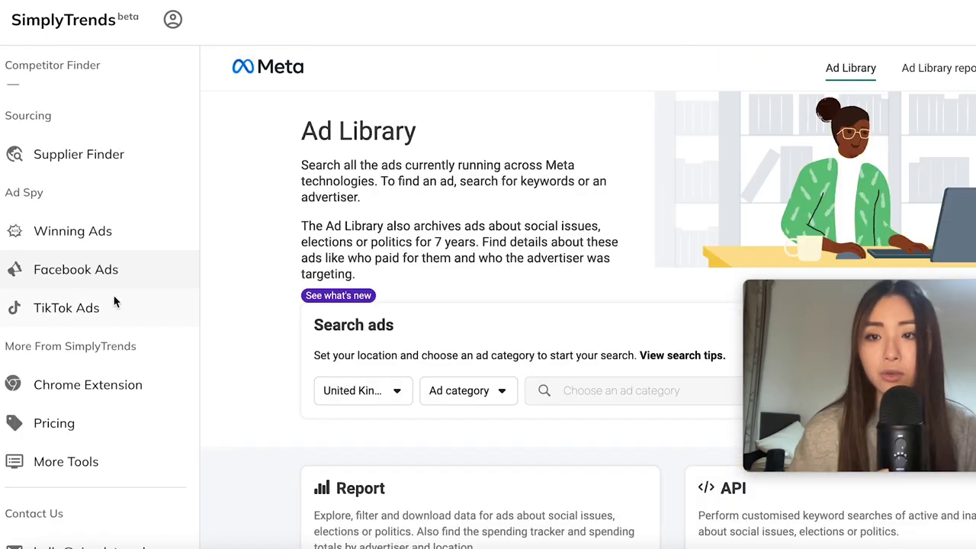
Open the Winning Ads section in SimplyTrends and look through its explanation of real-time profitable ads
scroll(118, 312, "up", 5)
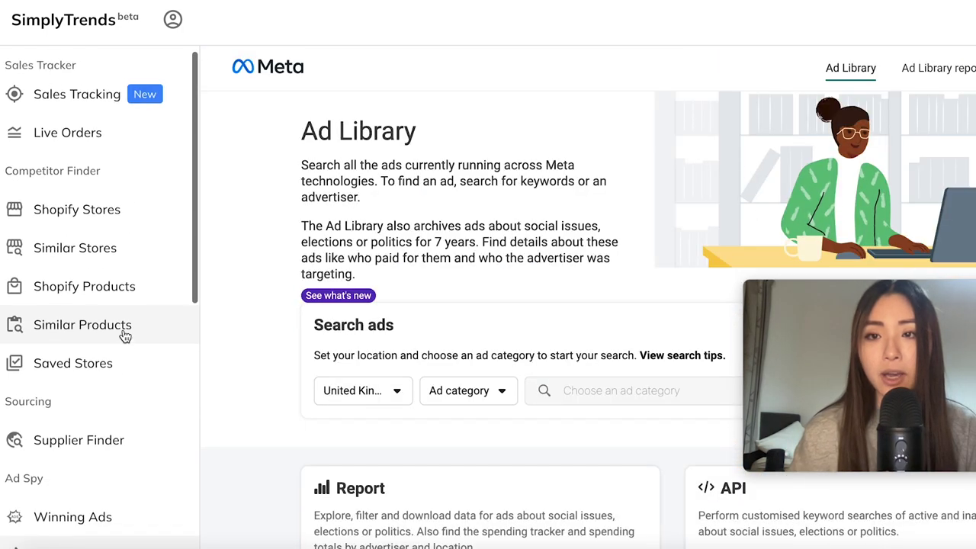
scroll(131, 278, "down", 3)
left_click(72, 320)
scroll(76, 320, "down", 5)
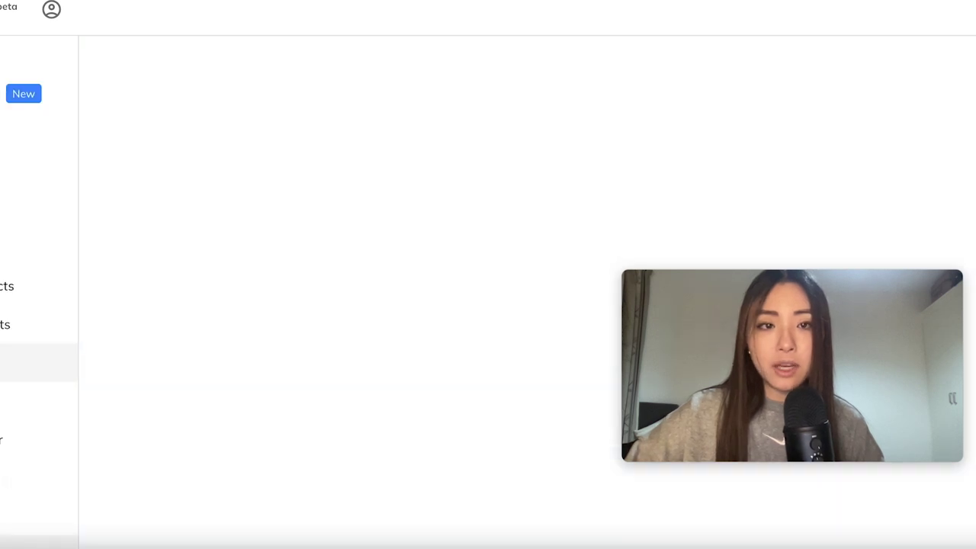
scroll(38, 304, "down", 4)
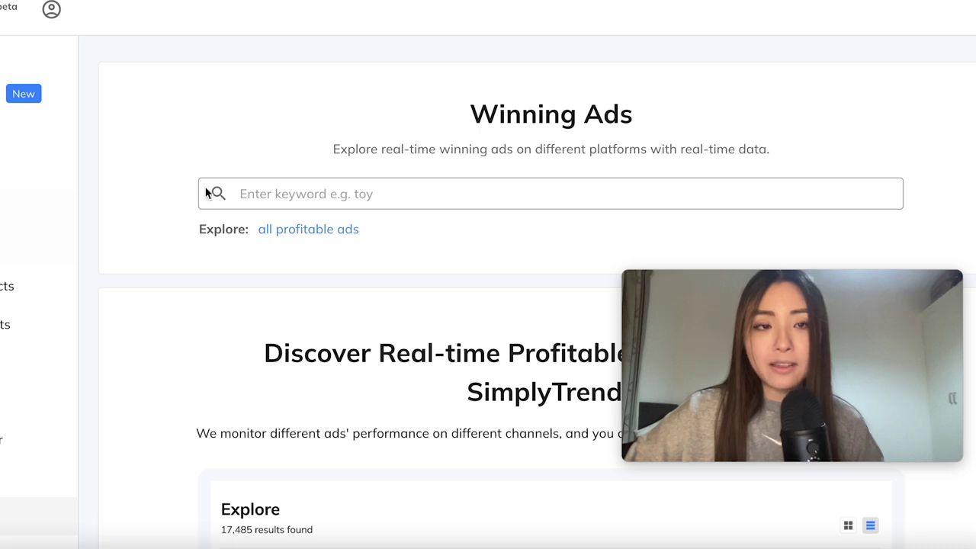
scroll(238, 183, "down", 2)
scroll(237, 183, "down", 10)
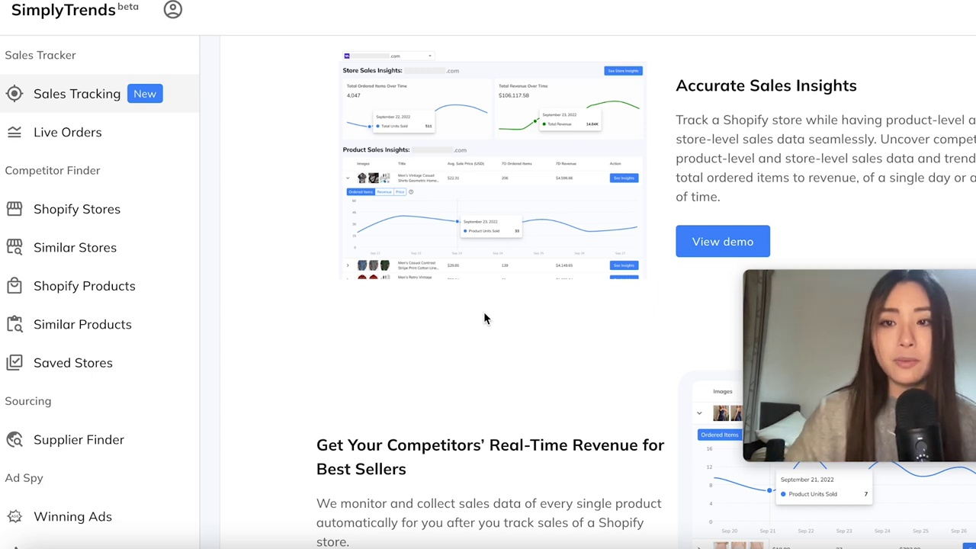
Review the Accurate Sales Insights section of SimplyTrends' Sales Tracking page
scroll(47, 171, "down", 3)
scroll(44, 170, "up", 3)
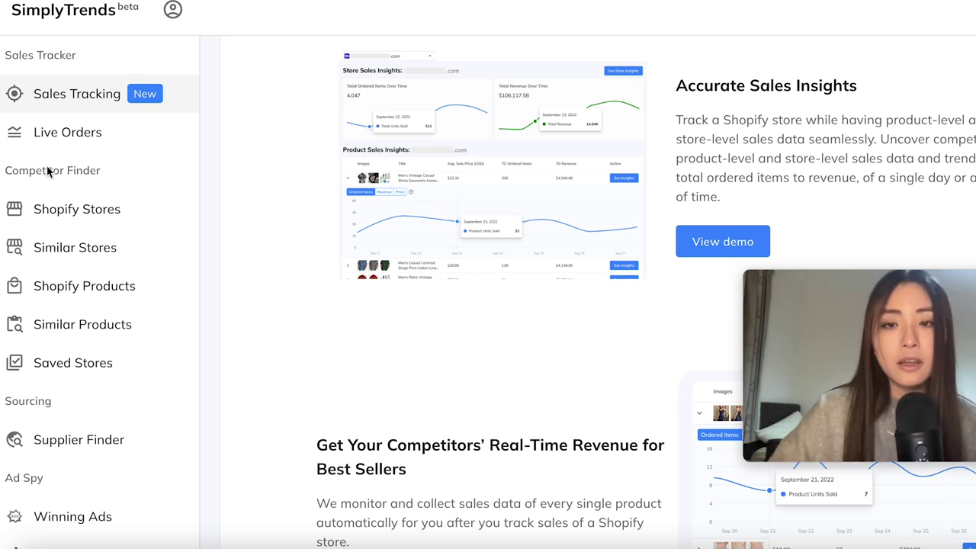
scroll(83, 135, "down", 5)
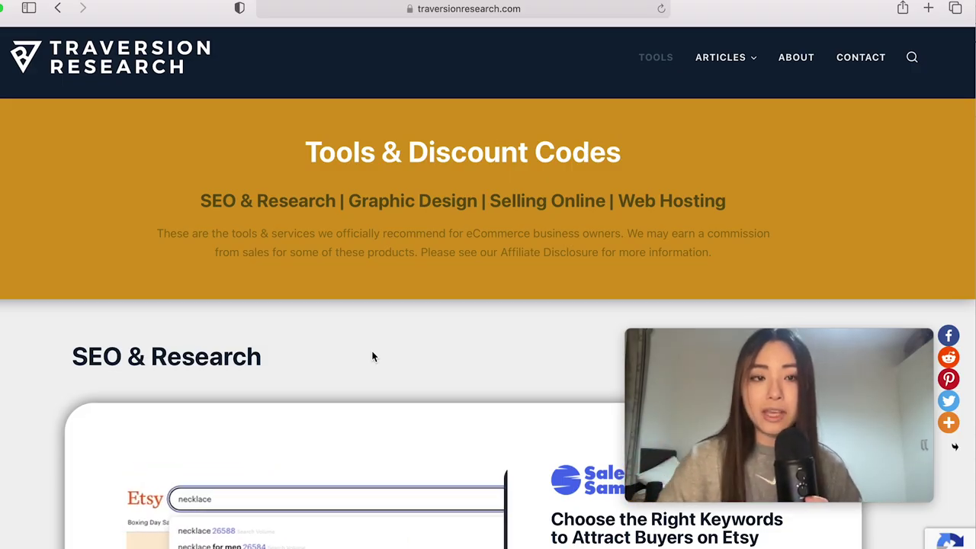
Browse the recommended SEO, research and design tools on Traversion Research's Tools & Discount Codes page
scroll(372, 356, "down", 15)
scroll(372, 356, "down", 15)
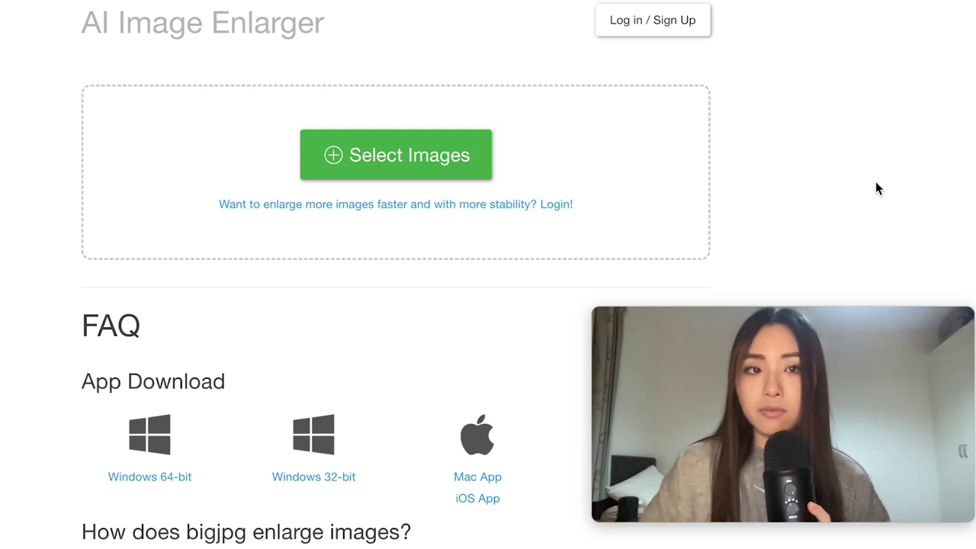
Enlarge skyline.jpeg with Bigjpg's AI Image Enlarger, using the Photo image type and 4x upscaling
scroll(220, 204, "down", 1)
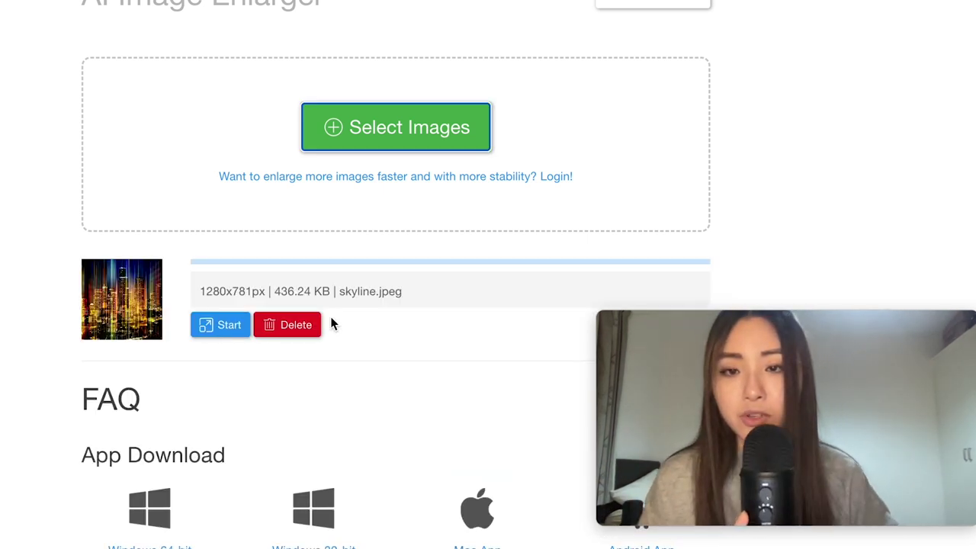
left_click(232, 331)
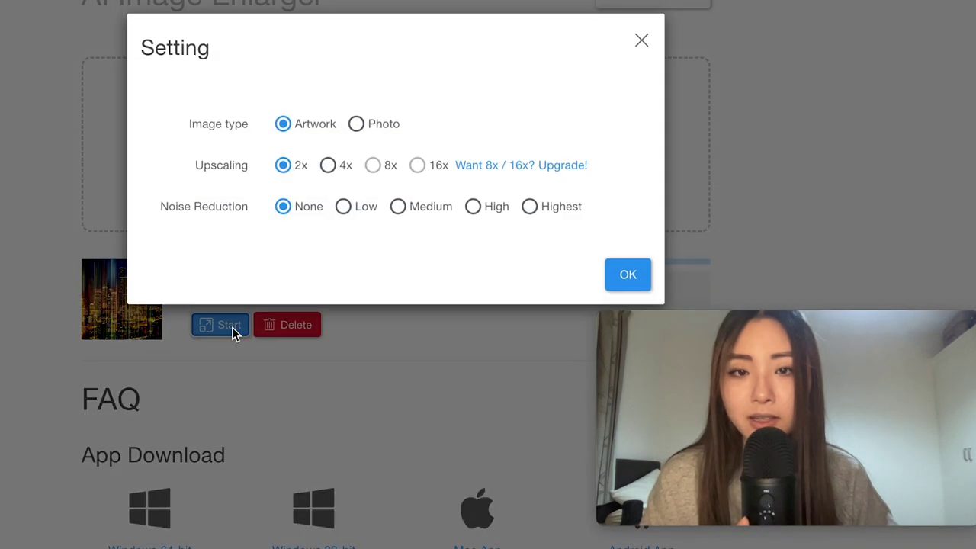
left_click(328, 167)
left_click(358, 127)
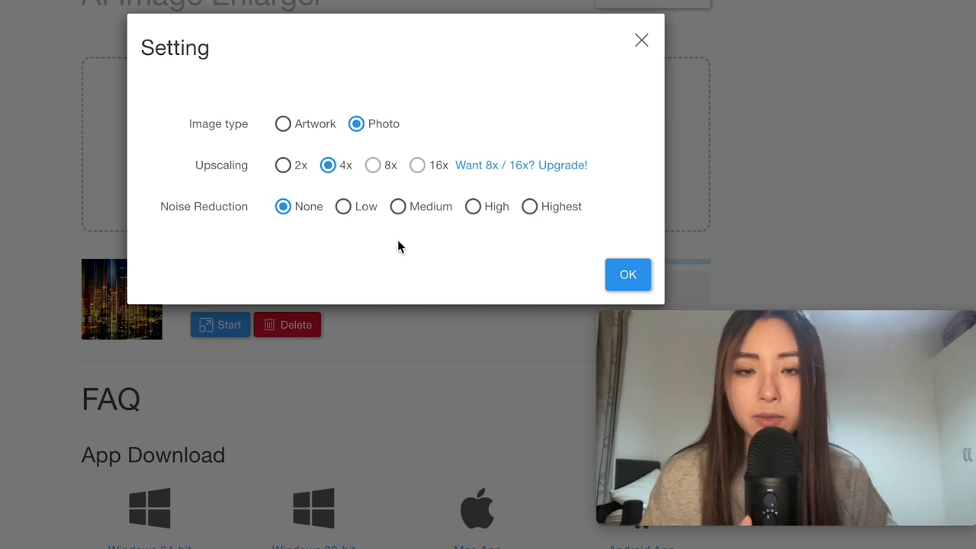
left_click(630, 275)
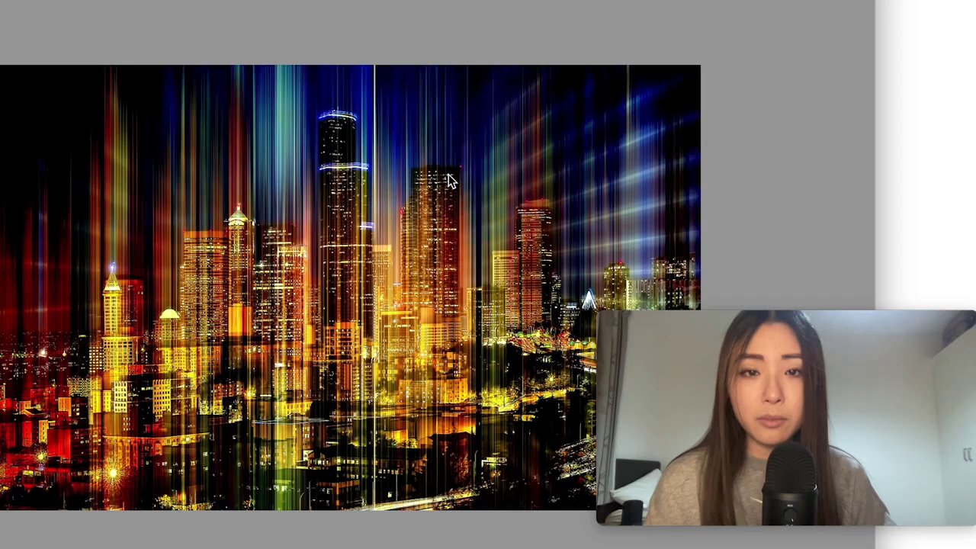
Inspect the building details of the original skyline.jpeg up close in the image viewer to judge its pixelation
scroll(447, 175, "up", 10)
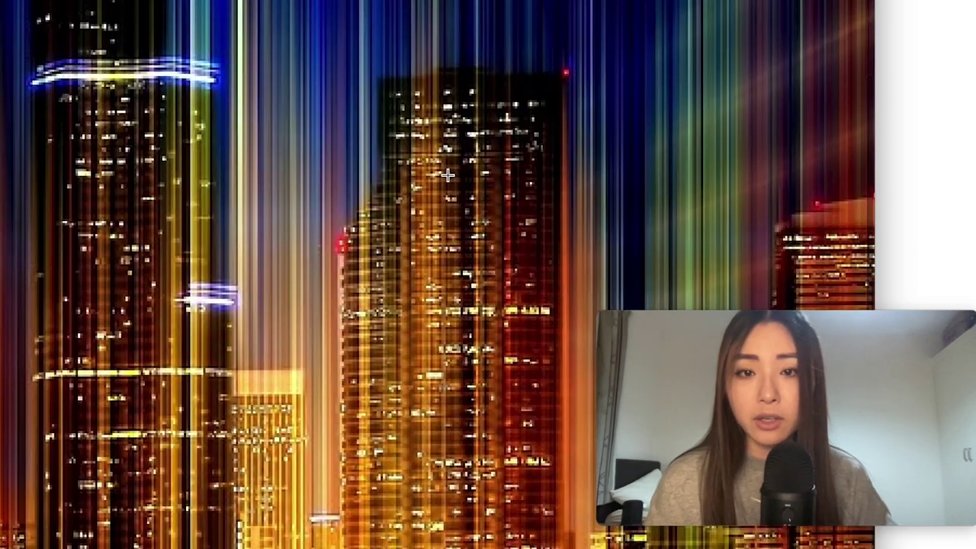
scroll(129, 188, "up", 10)
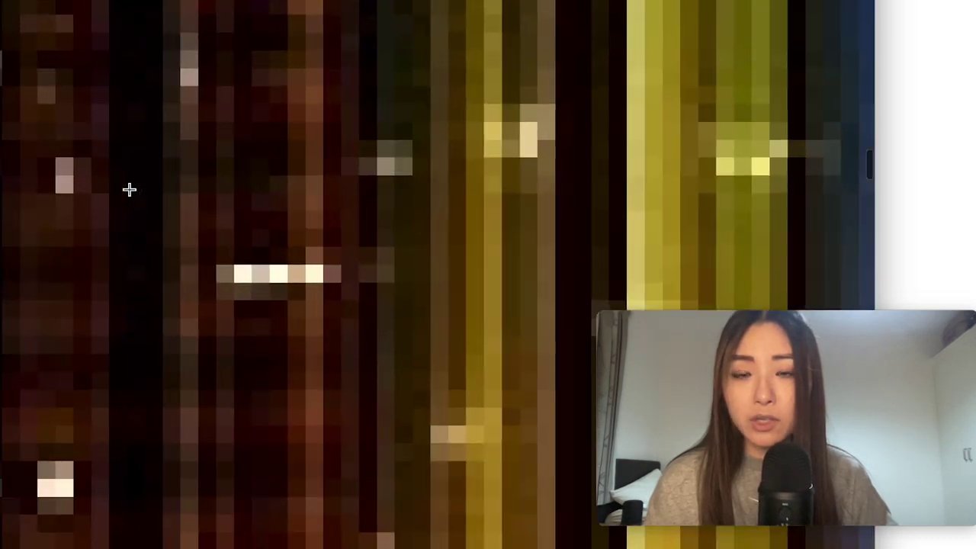
scroll(129, 188, "down", 3)
scroll(130, 188, "up", 3)
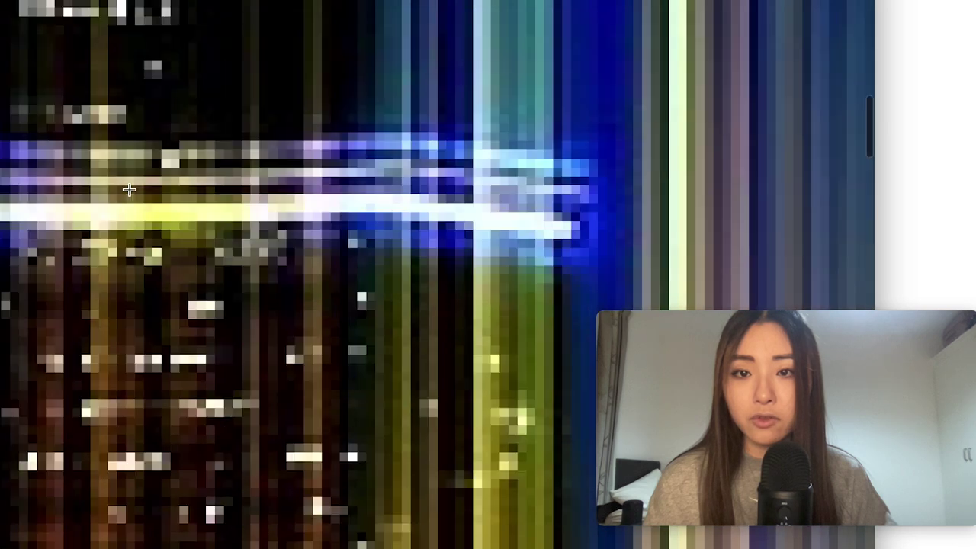
scroll(130, 188, "down", 3)
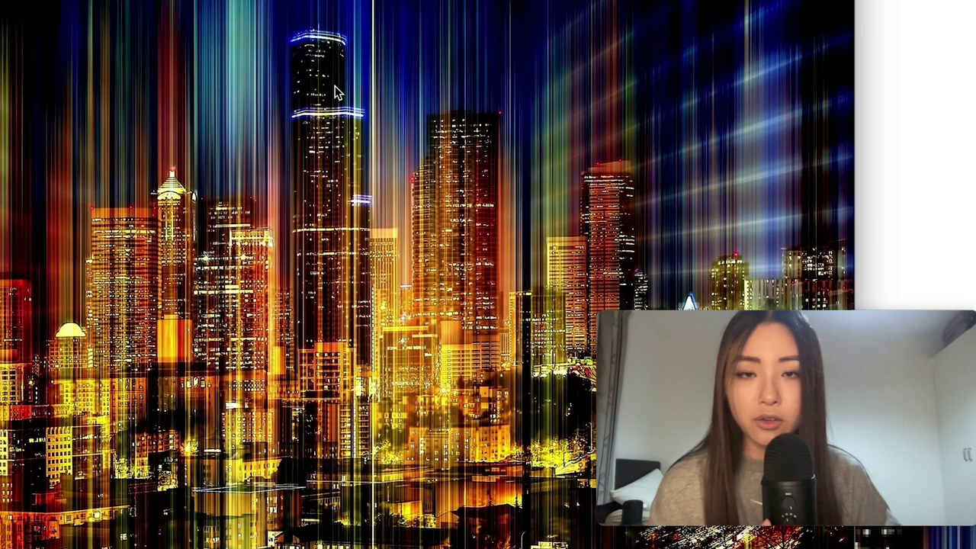
Inspect the same building details up close in the enlarged skyline.jpeg to judge its sharpness
scroll(334, 86, "up", 4)
scroll(334, 87, "up", 6)
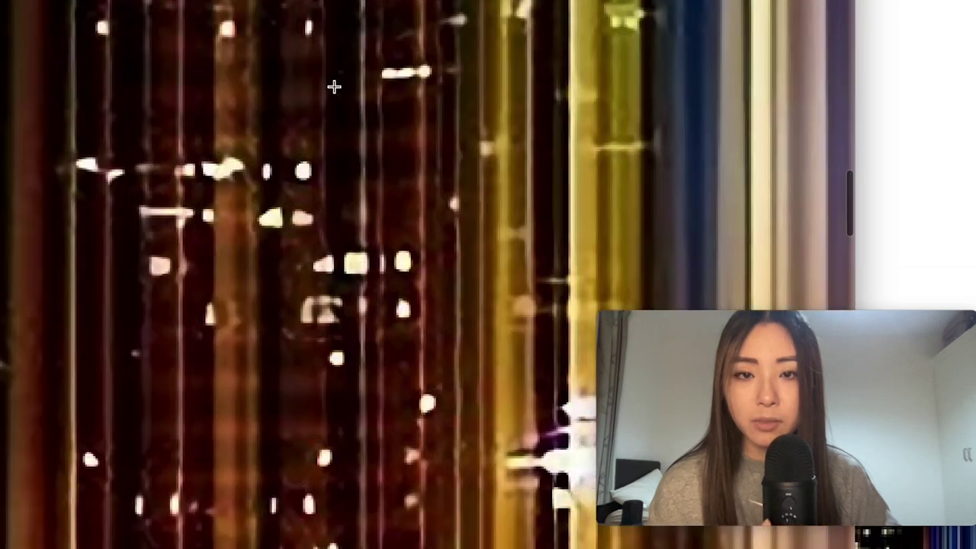
scroll(334, 92, "down", 5)
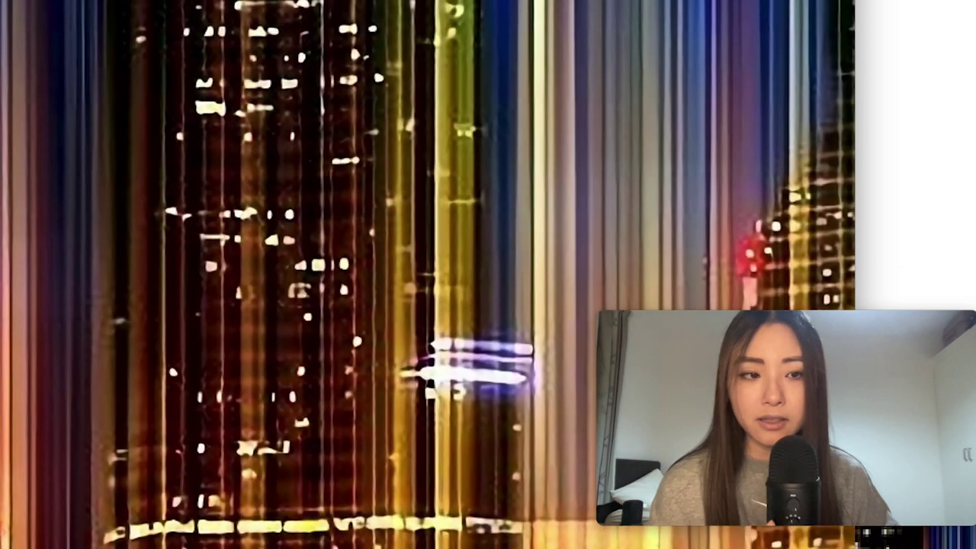
Compare the enlarged and original skyline.jpeg side by side at matching close-up areas of the buildings
left_click(928, 245)
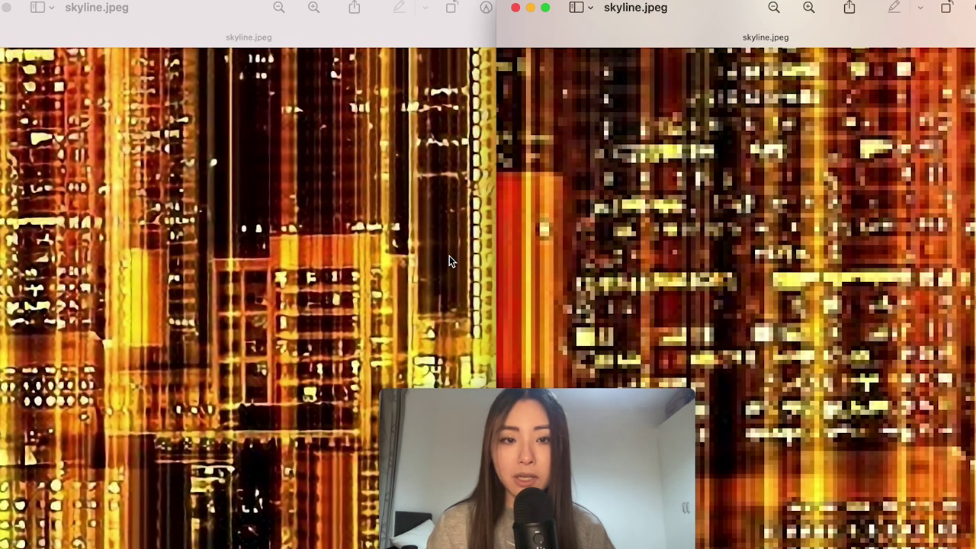
left_click(264, 292)
scroll(263, 292, "up", 3)
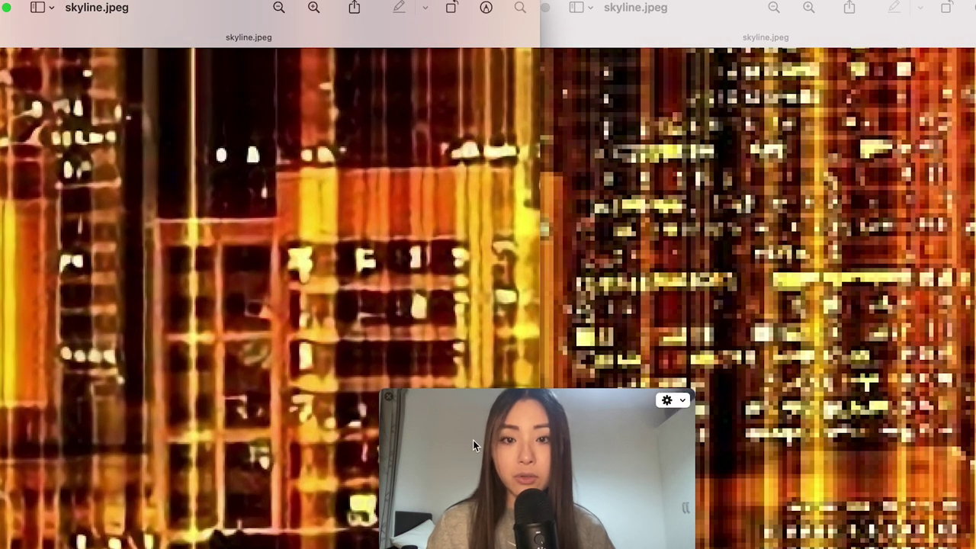
scroll(419, 256, "down", 1)
scroll(419, 256, "down", 2)
scroll(418, 256, "up", 3)
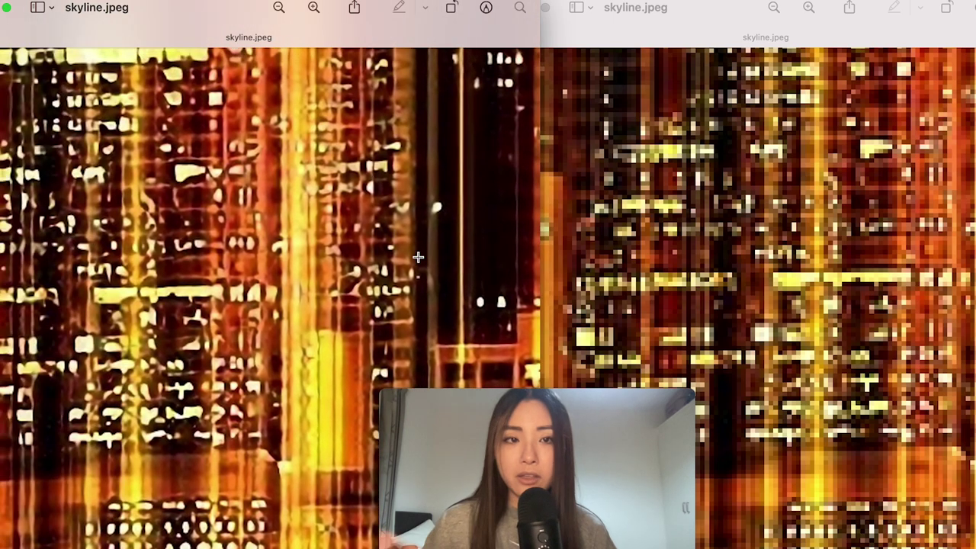
scroll(418, 256, "right", 5)
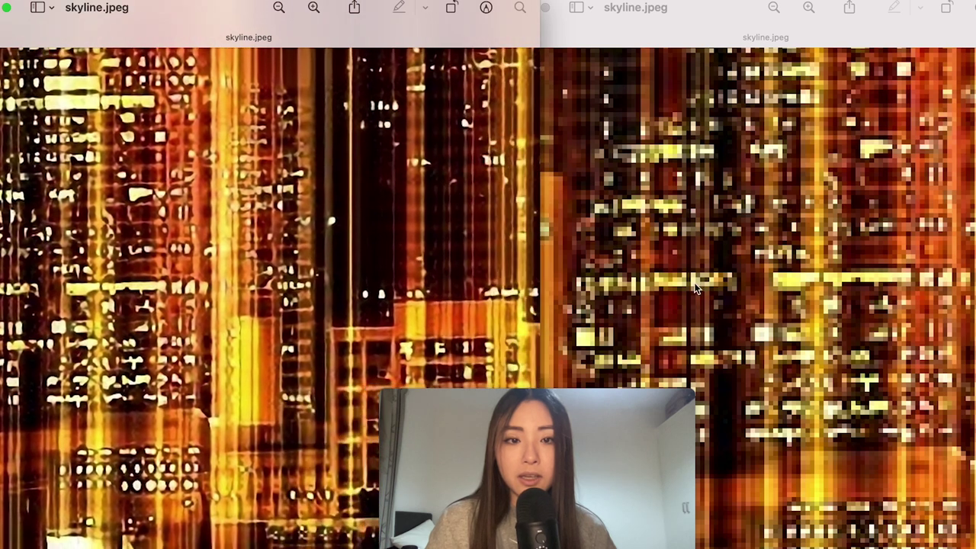
left_click(695, 288)
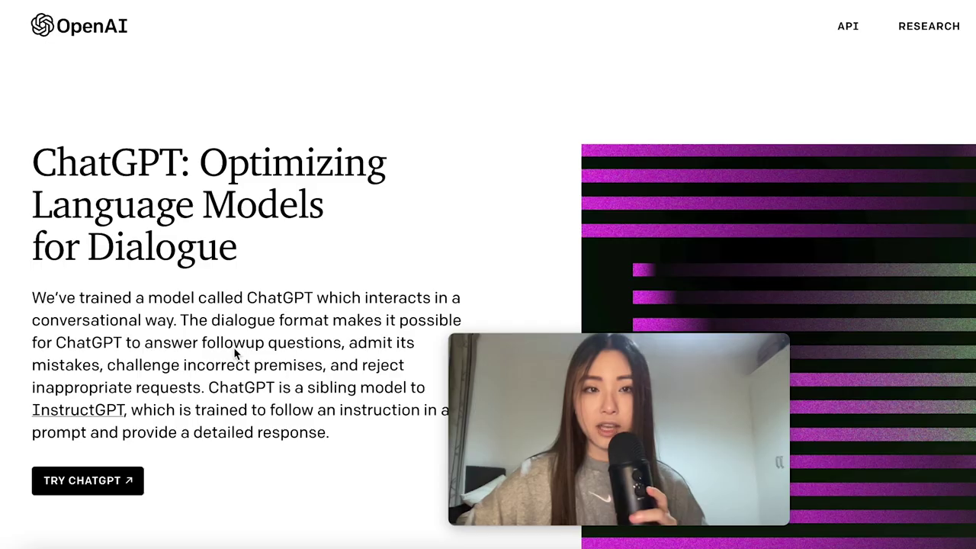
Ask ChatGPT to "give me funny phrases relating to cats and karma to sell on a sticker"
scroll(237, 355, "down", 1)
scroll(236, 354, "down", 2)
scroll(236, 351, "up", 1)
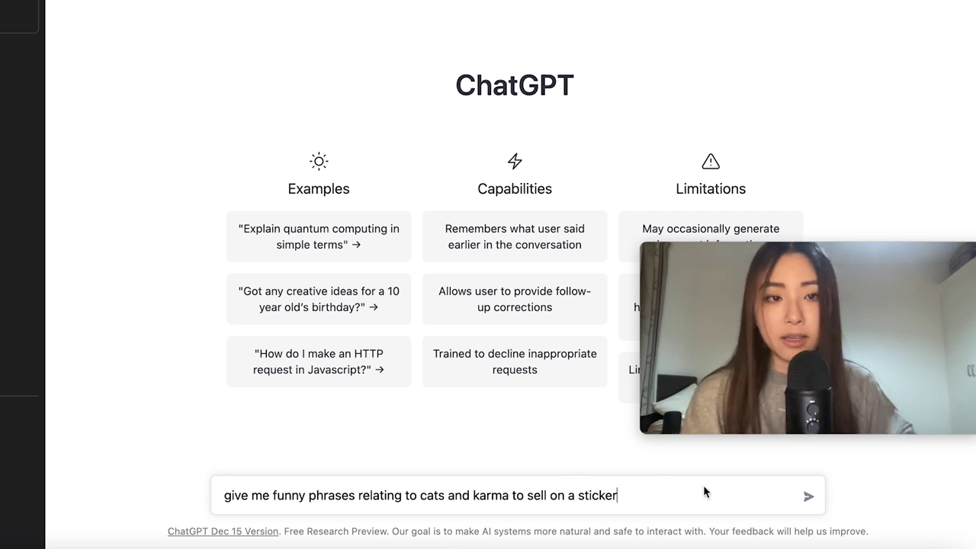
key("Return")
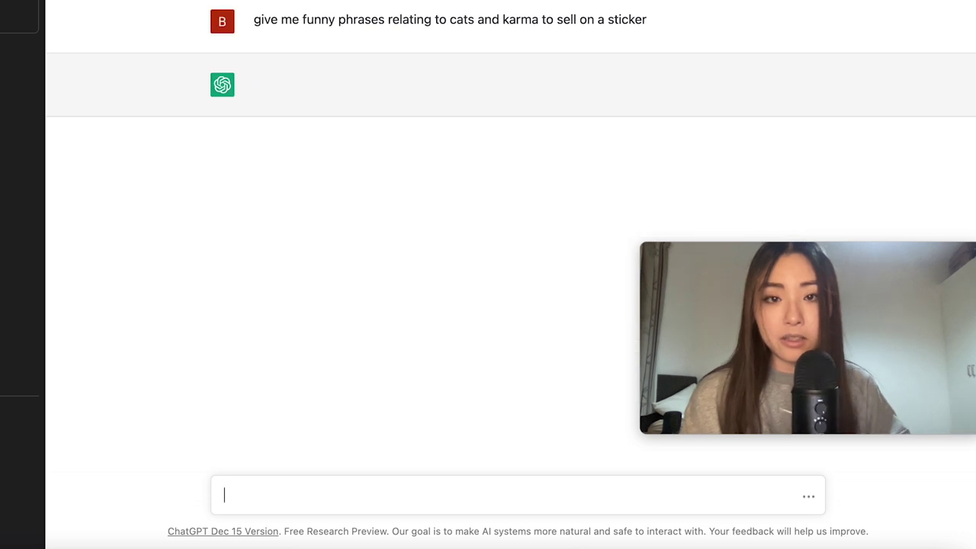
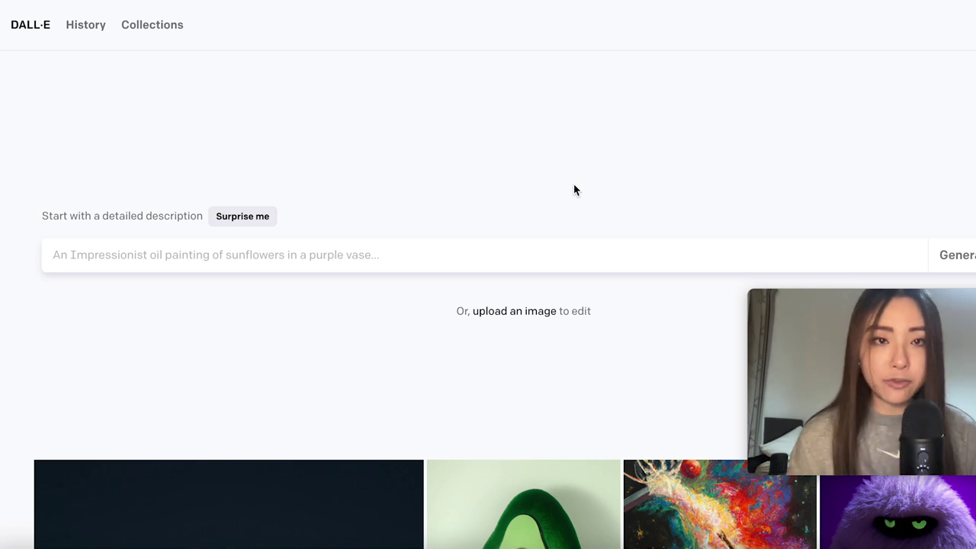
Generate DALL·E images for "cat sitting on a bench in a park drinking a bottle of coke" and "unicorn wearing nurse hat in the style of anime"
type("cat sitting on a bench in a park drinking a bottle of coke")
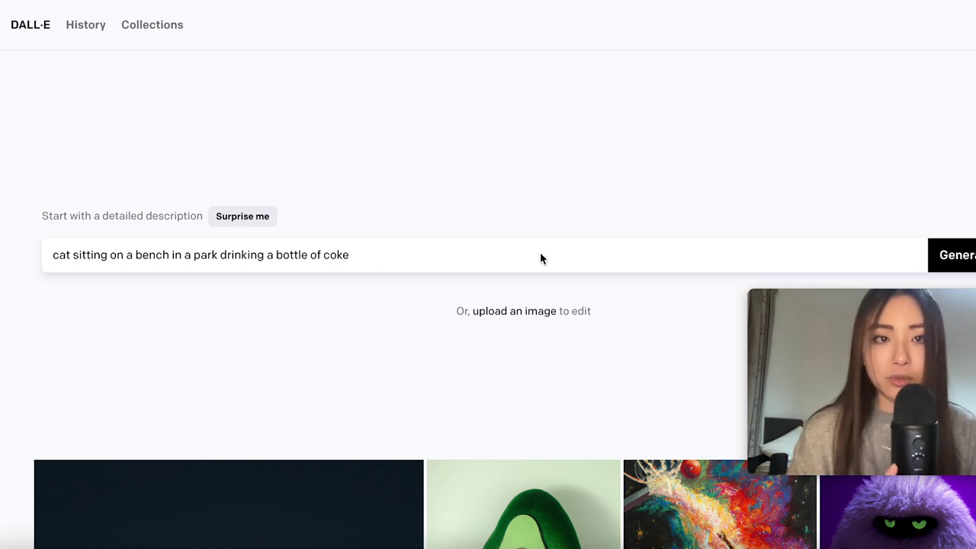
left_click(963, 254)
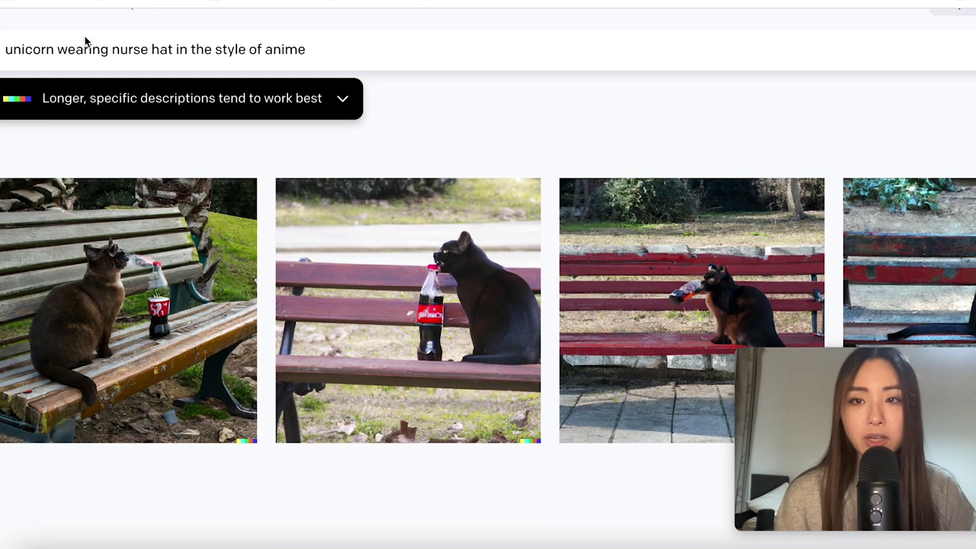
key("Return")
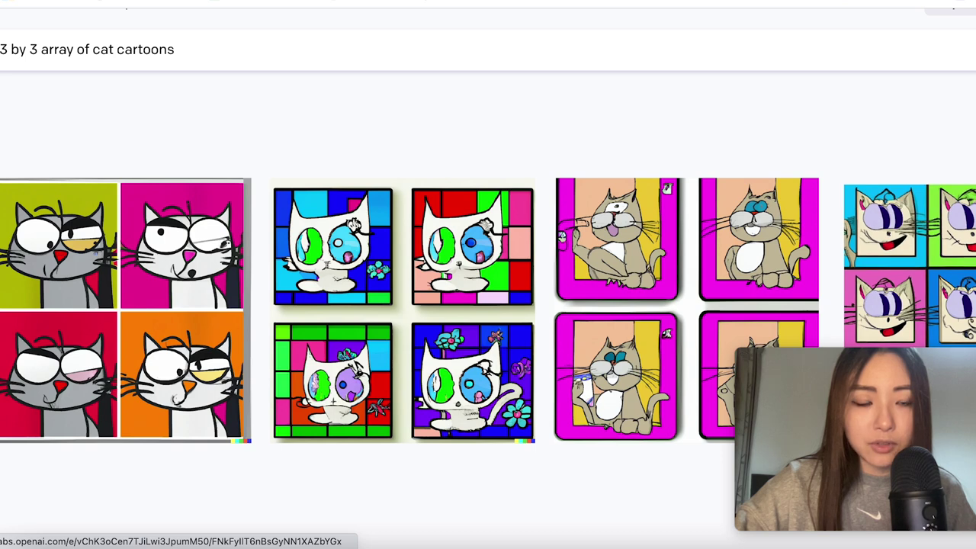
scroll(46, 247, "down", 1)
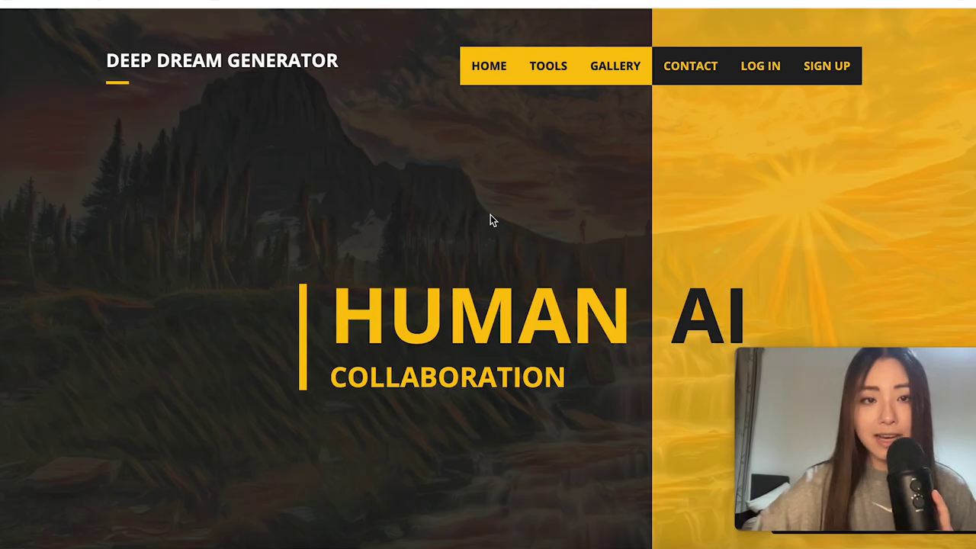
Browse the home pages of the AI art tools Deep Dream Generator, NightCafé and DALL·E 2
scroll(273, 198, "down", 4)
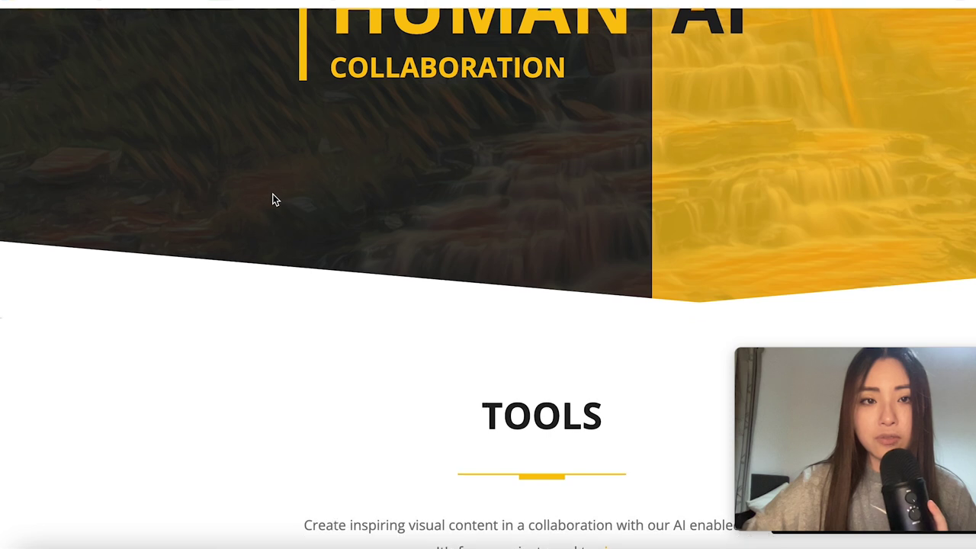
scroll(272, 198, "up", 5)
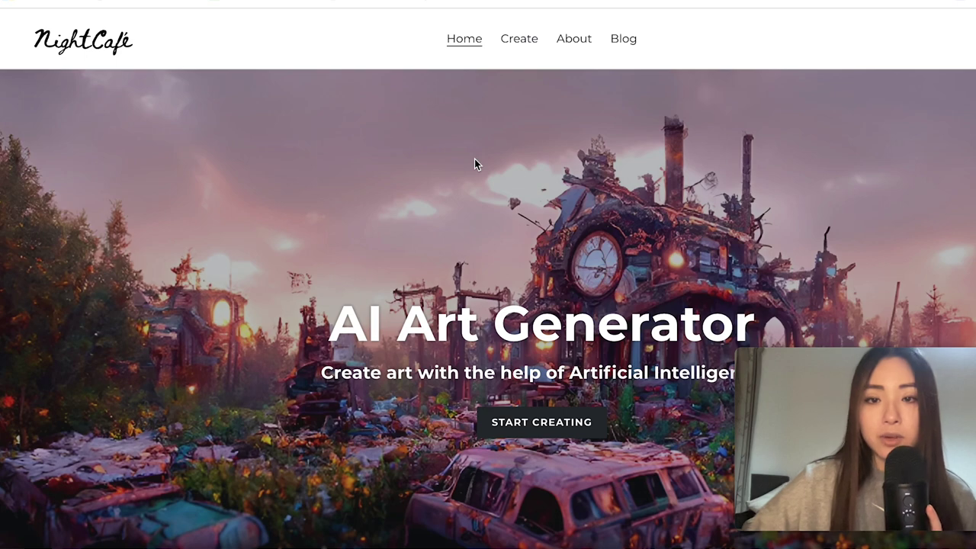
scroll(475, 159, "down", 5)
scroll(474, 158, "up", 6)
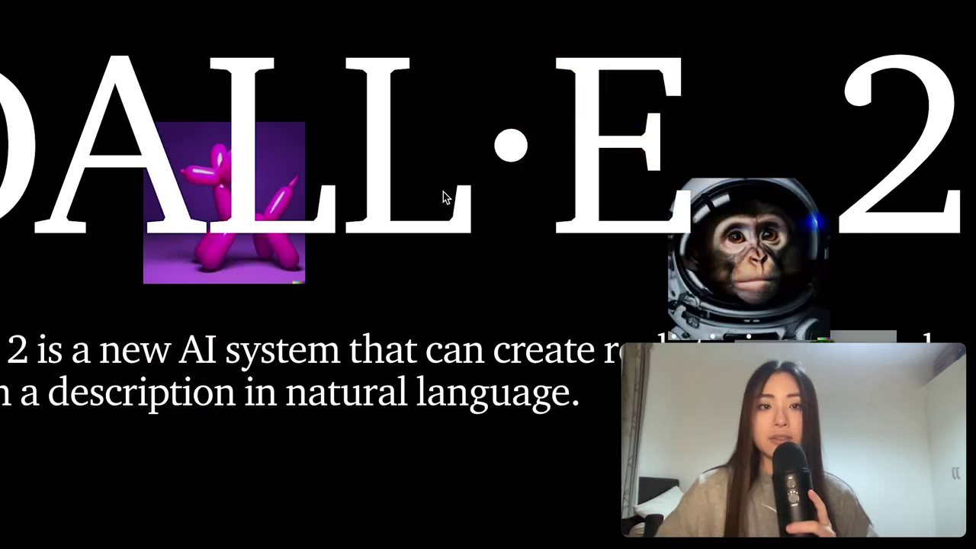
scroll(446, 197, "up", 2)
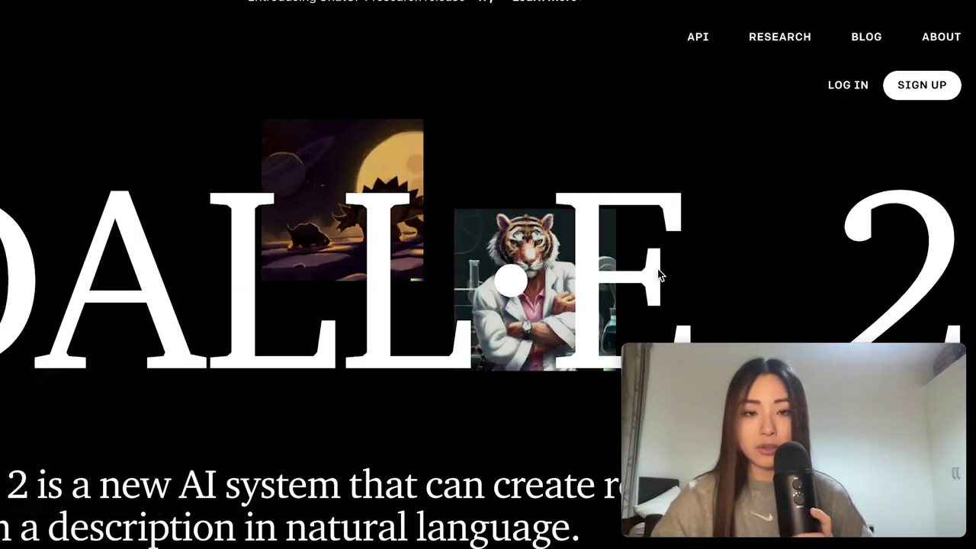